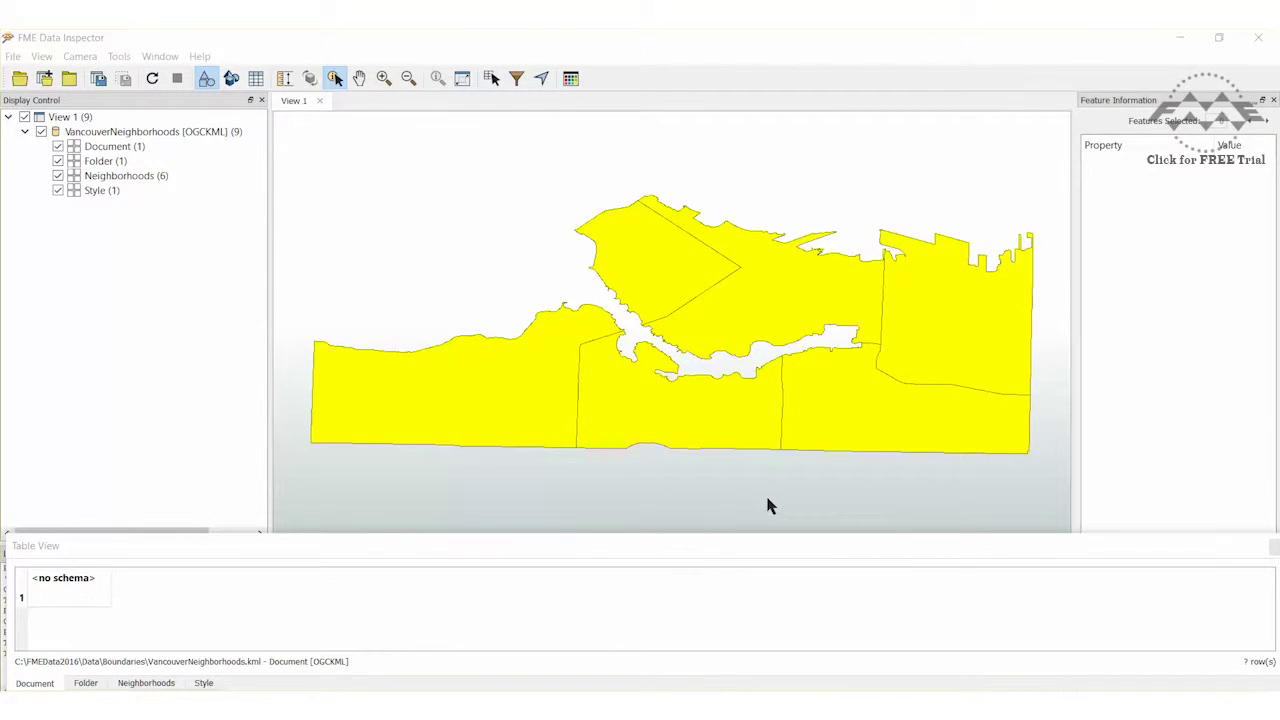
Step: Select the Kitsilano polygon to view its attributes in Feature Information
left_click(545, 425)
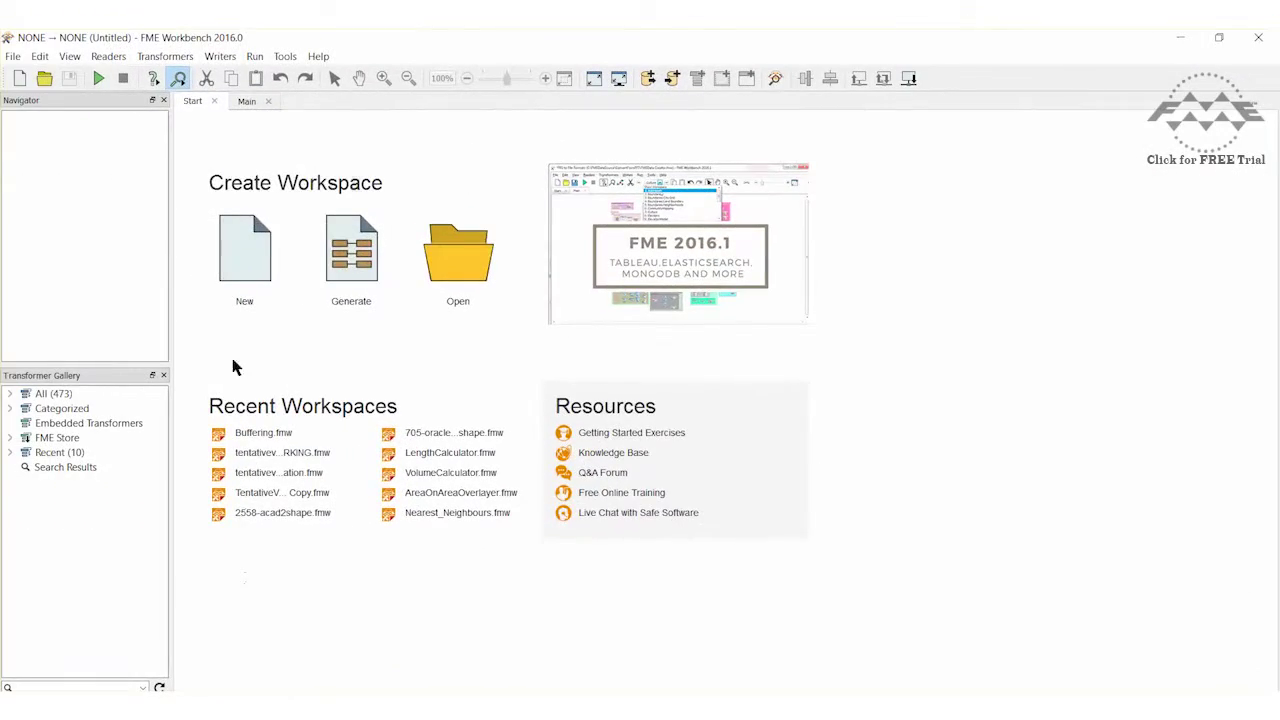
Step: Start a new workspace and add a reader with Google KML as its format
left_click(241, 311)
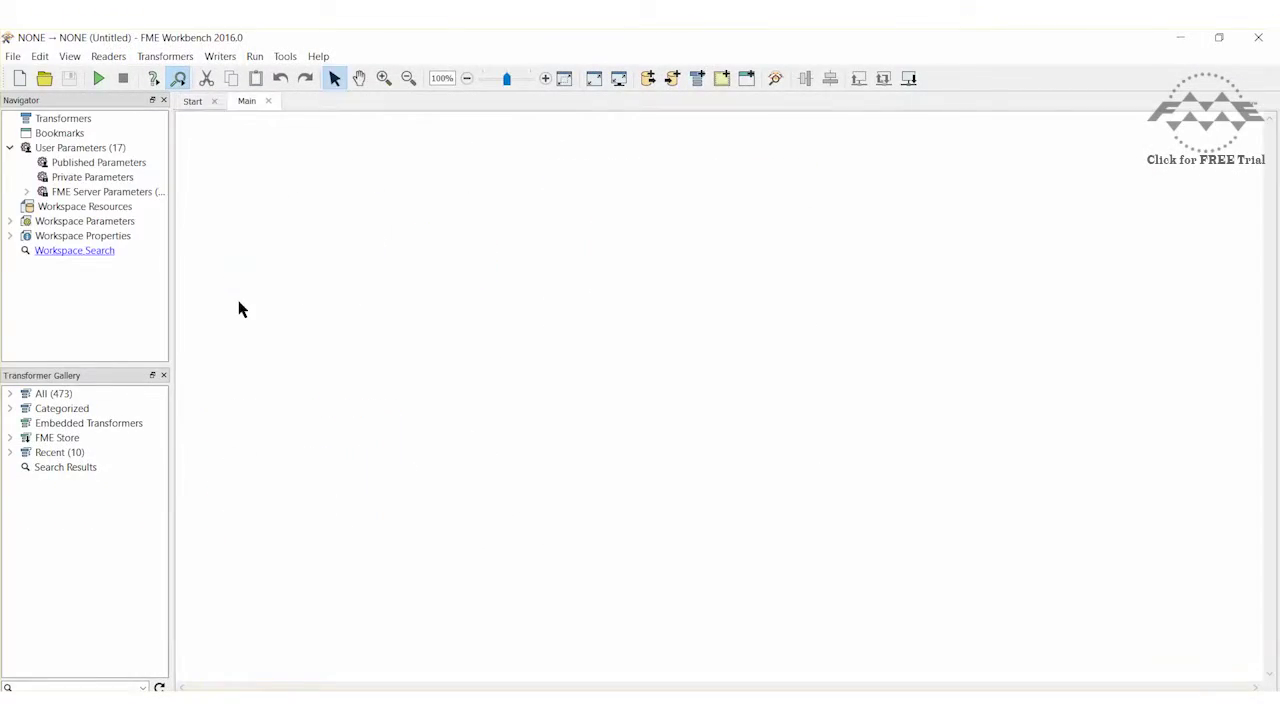
left_click(118, 64)
left_click(125, 86)
type("kml")
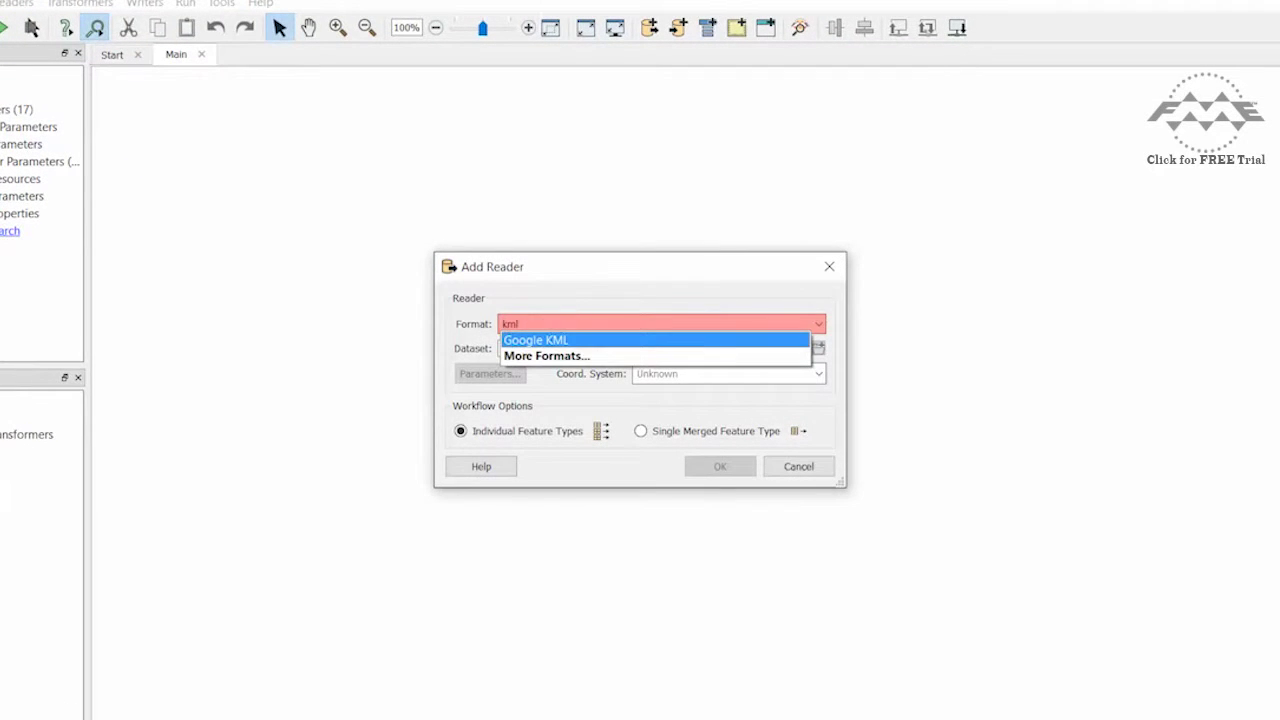
key("Return")
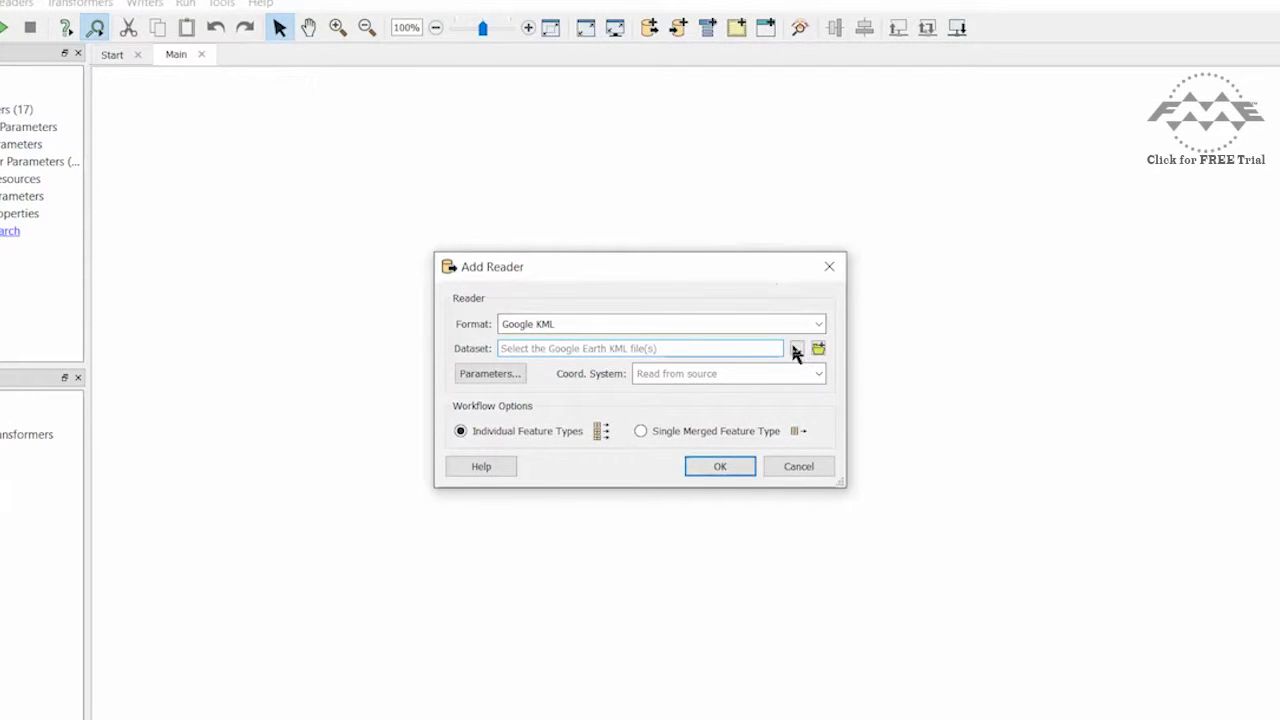
Step: Use VancouverNeighborhoods.kml as the dataset and keep only the Neighborhoods feature type
left_click(796, 350)
left_click(770, 427)
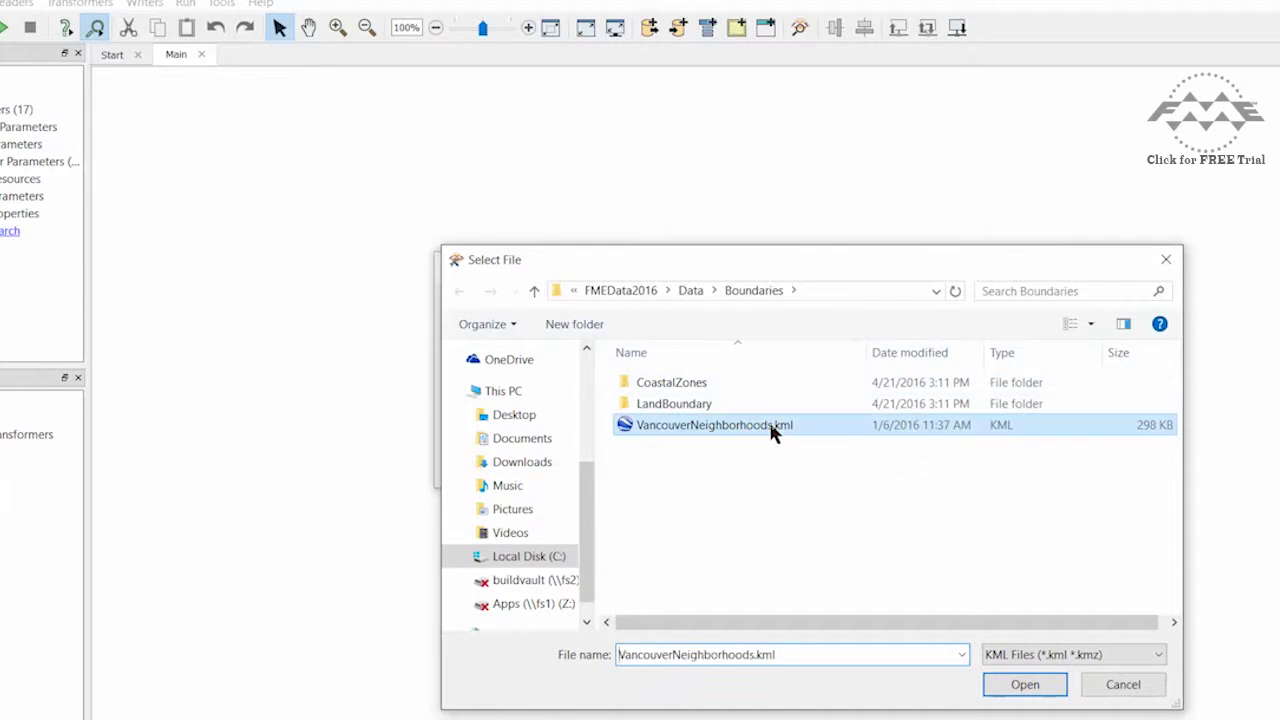
left_click(1010, 686)
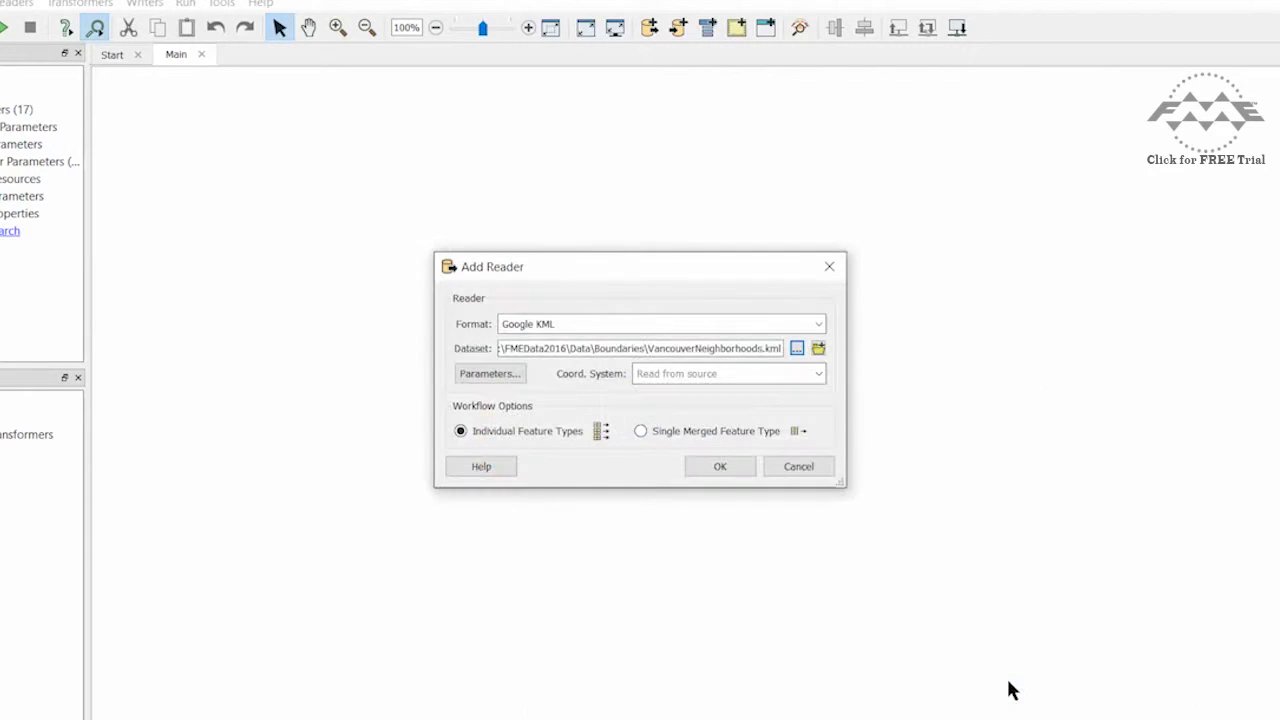
left_click(721, 466)
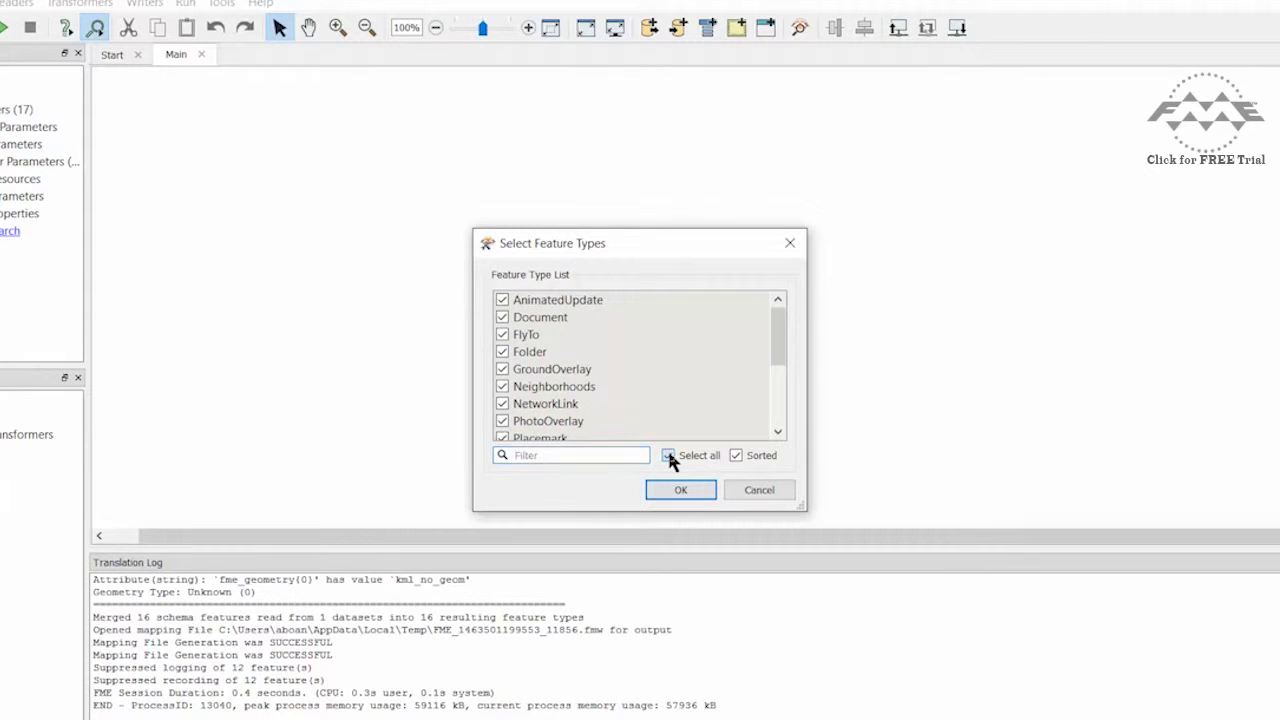
left_click(669, 455)
left_click(502, 387)
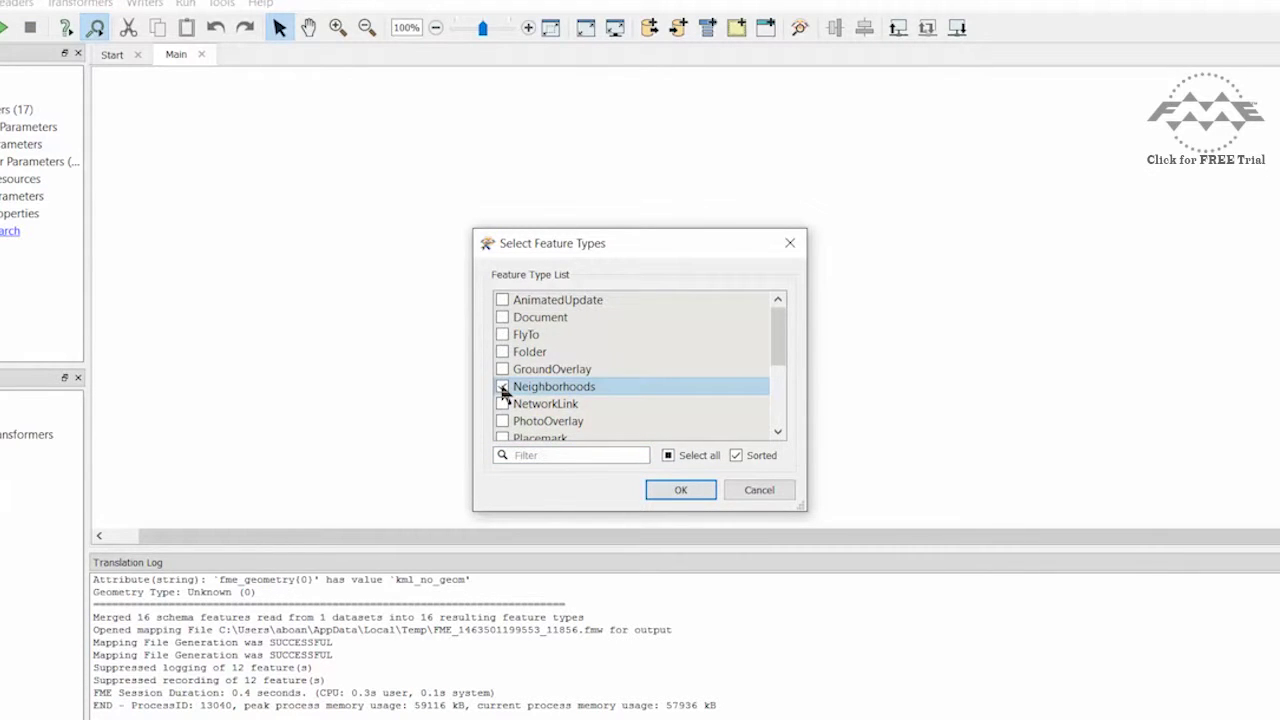
Step: Confirm Neighborhoods, quick-add an AreaCalculator and connect it beside Neighborhoods
left_click(677, 491)
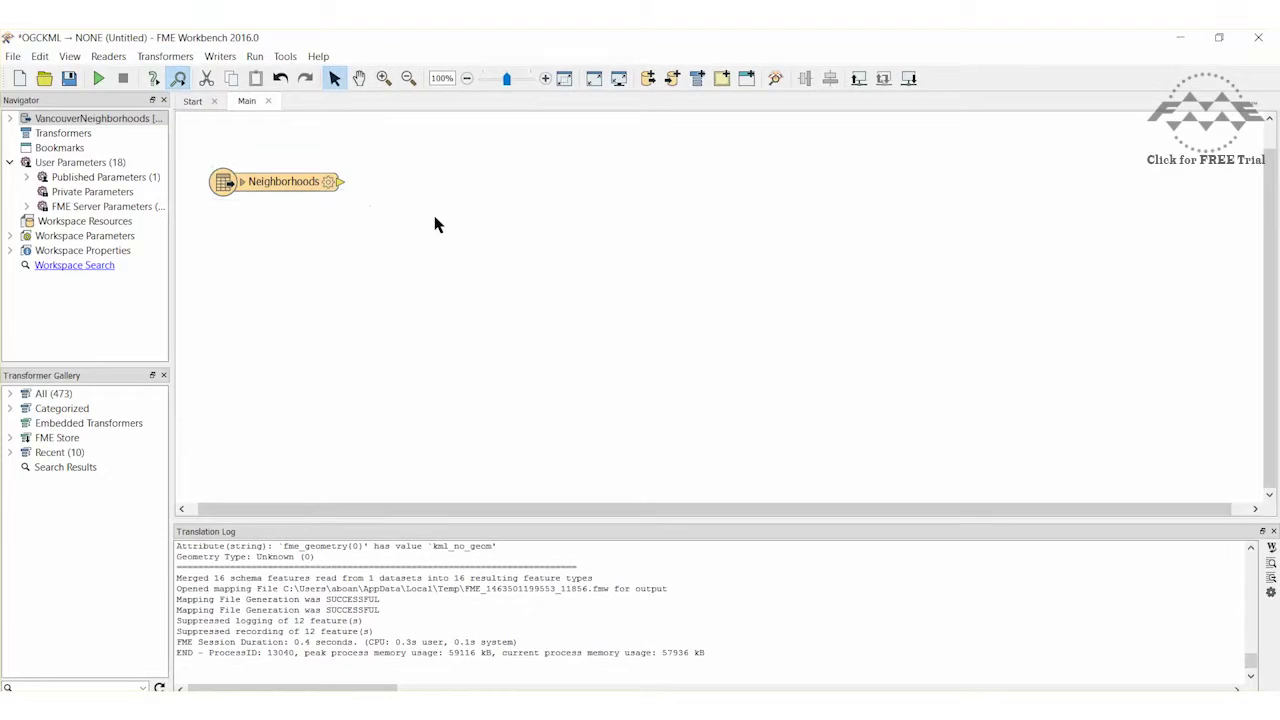
type("areacalc")
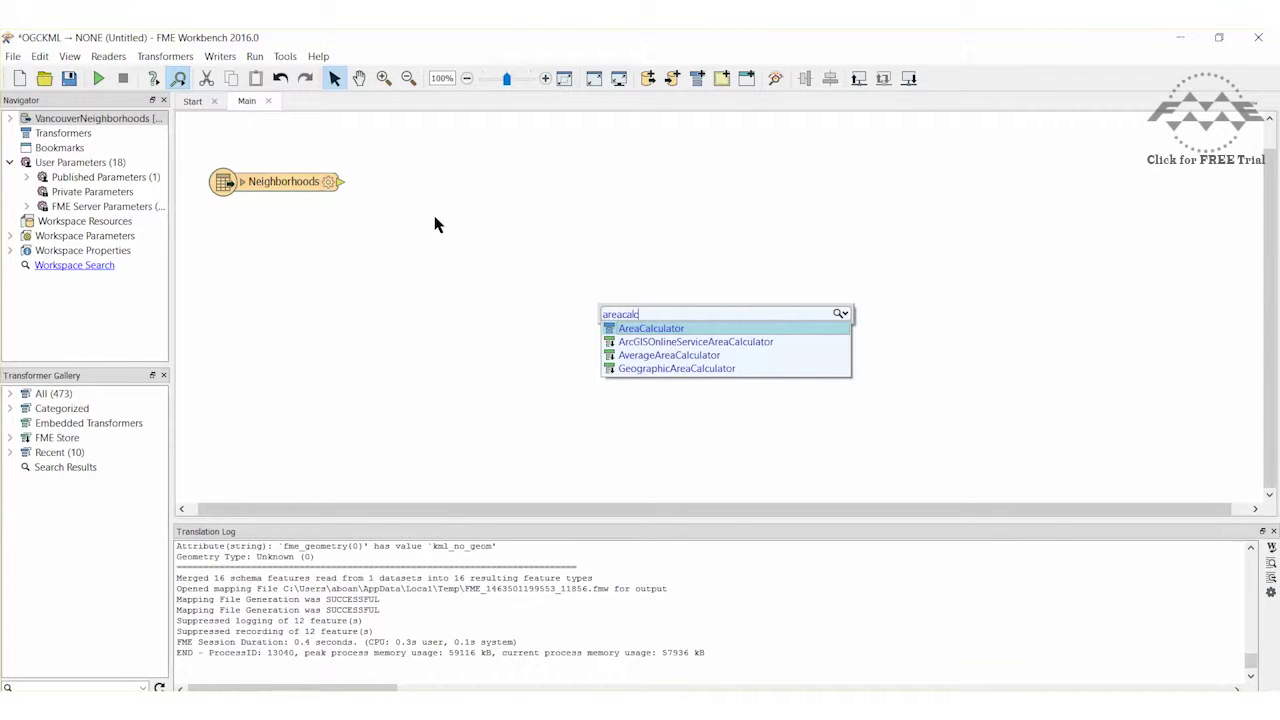
key("Return")
left_click_drag(475, 230, 432, 189)
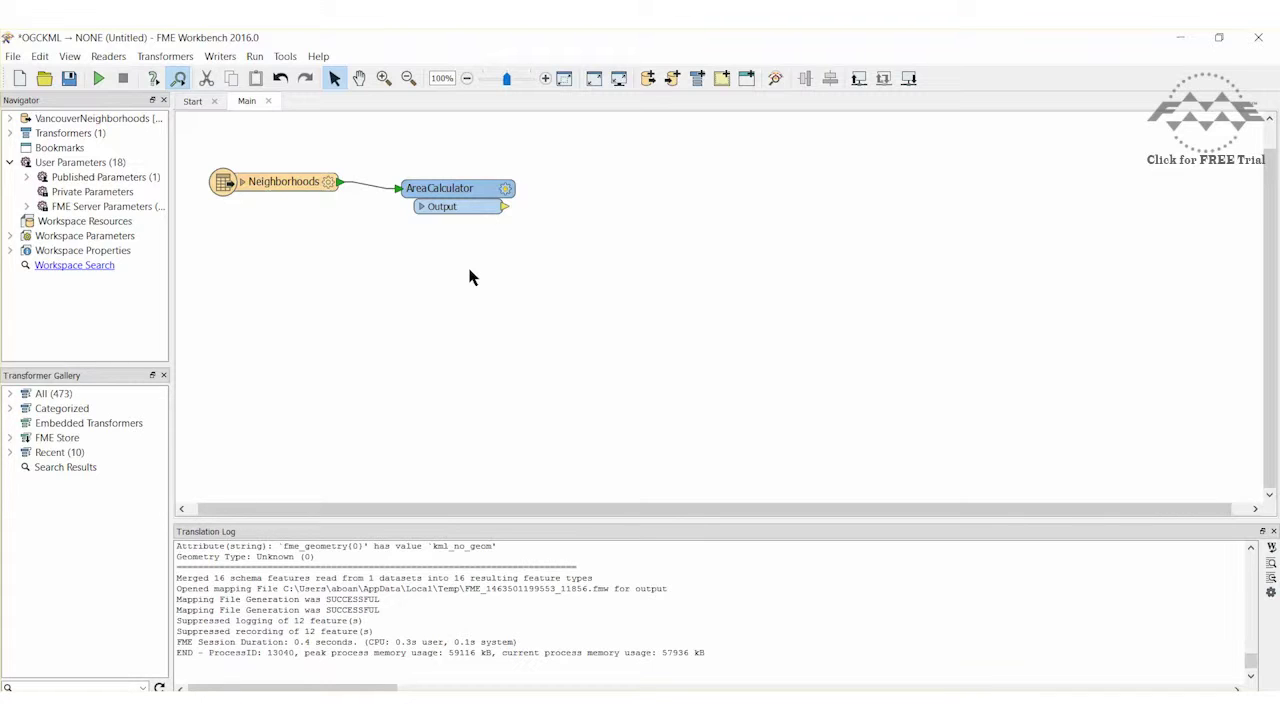
Step: Add a Reprojector below AreaCalculator and feed it the Neighborhoods features
type("reproje")
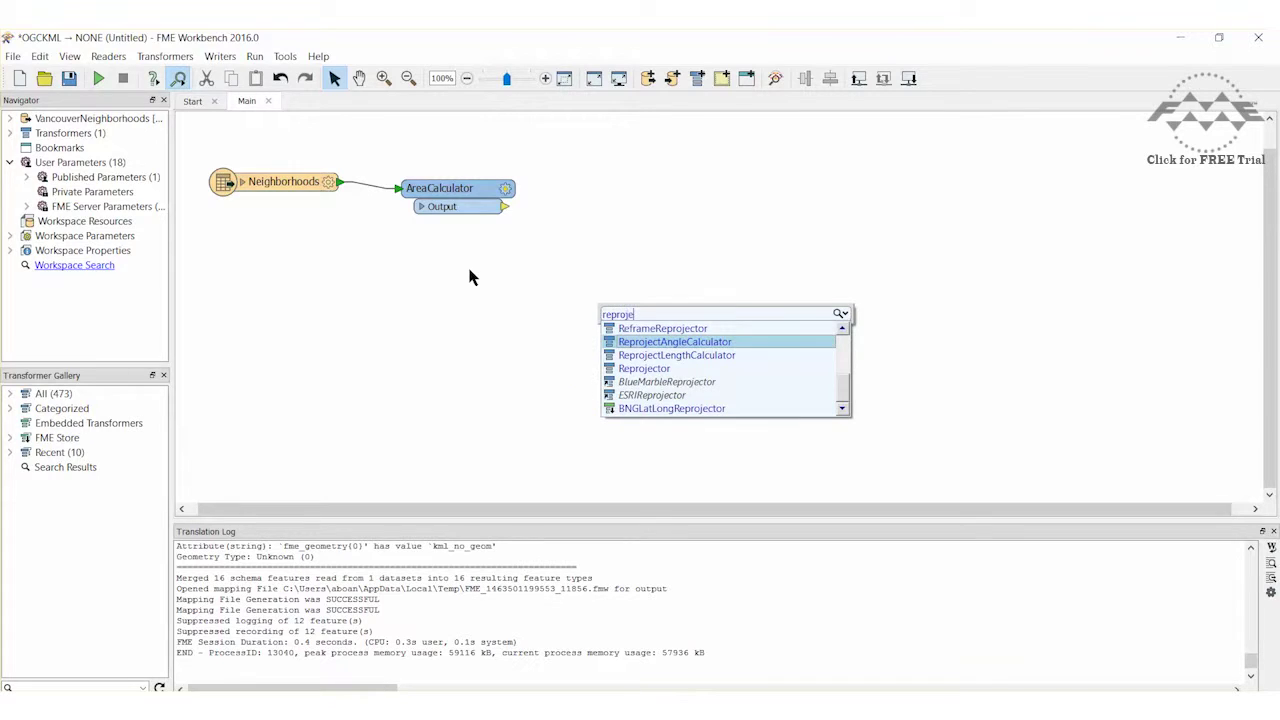
type("ctor")
key("Return")
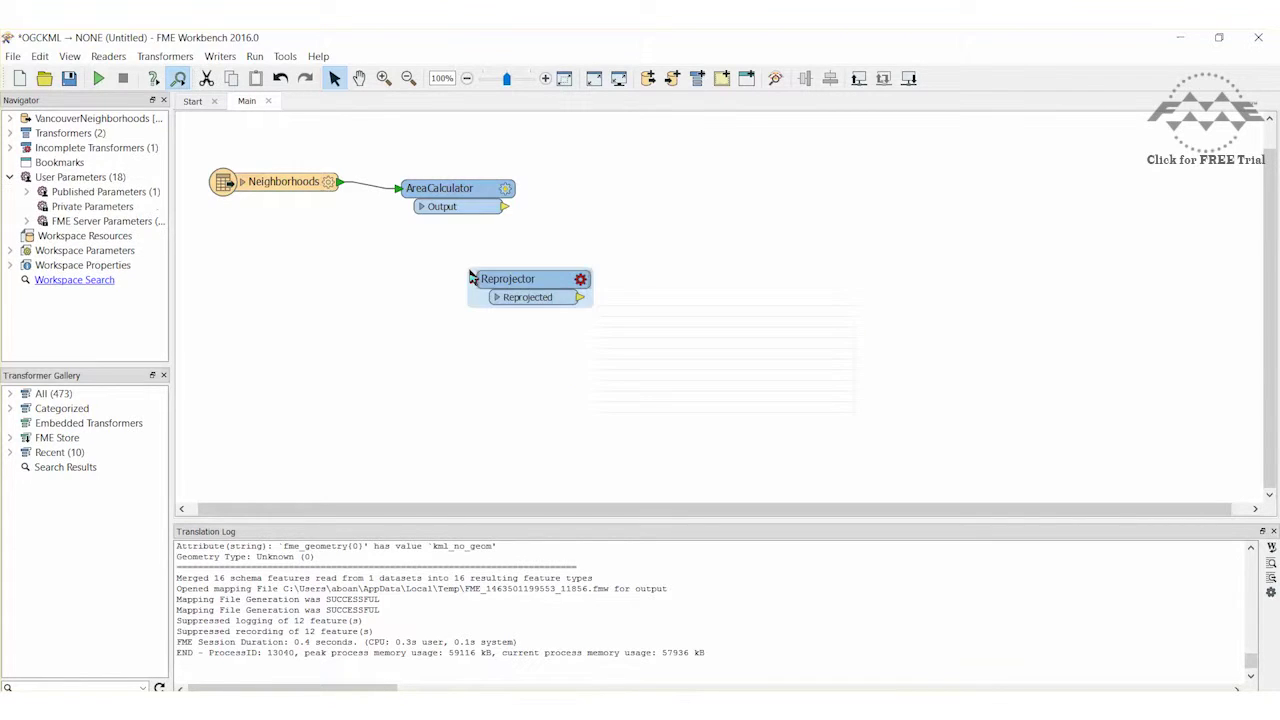
left_click_drag(518, 282, 449, 280)
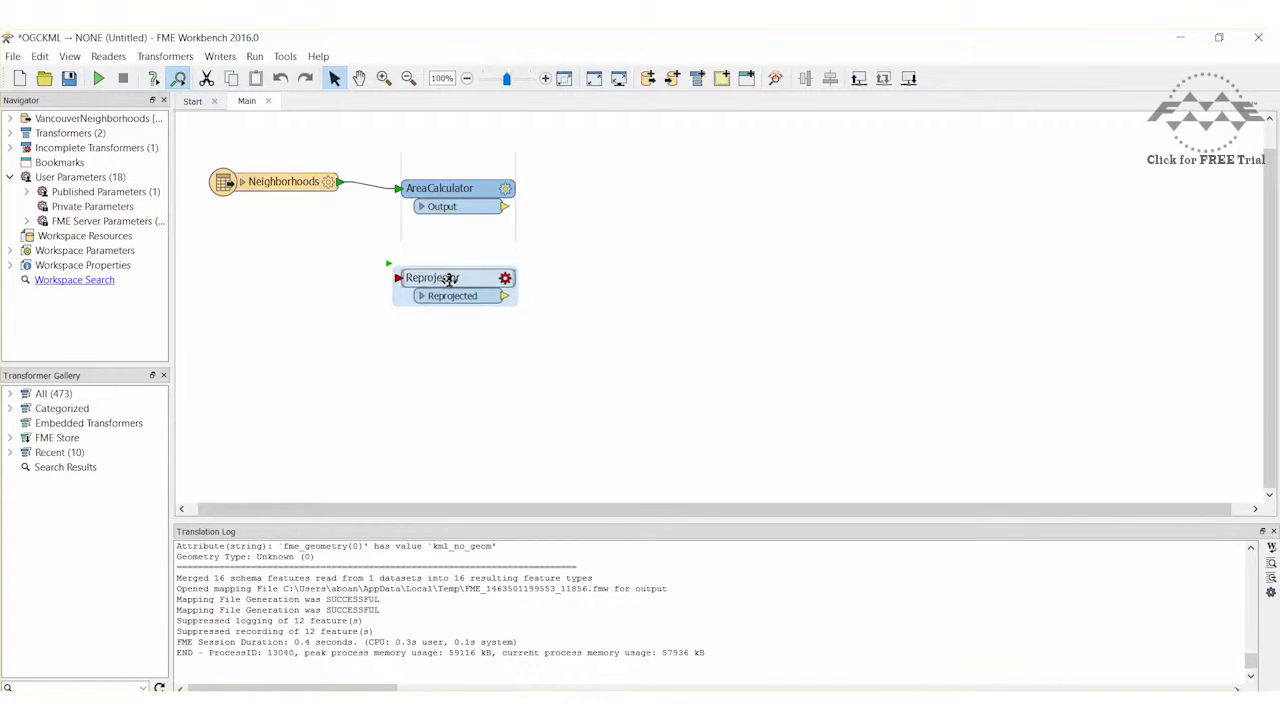
left_click(579, 315)
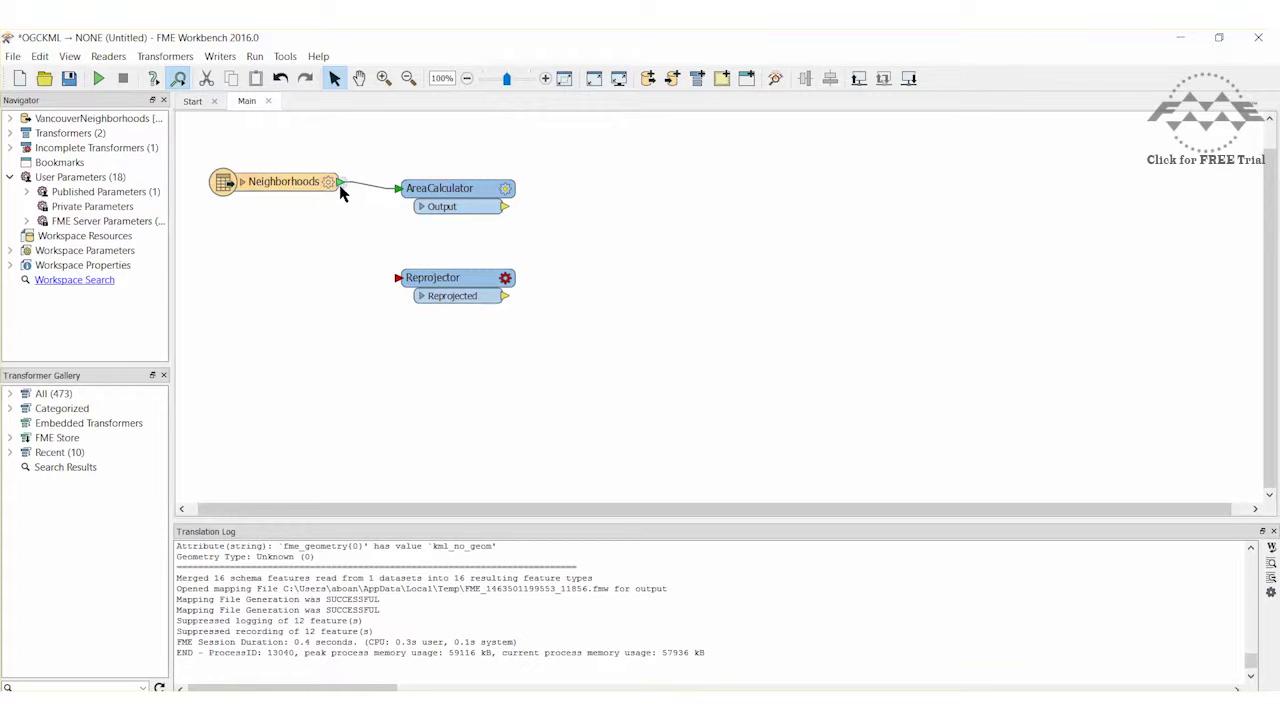
left_click_drag(340, 183, 397, 282)
Step: Set the Reprojector's destination coordinate system to CANADA-ALBERS
left_click(444, 283)
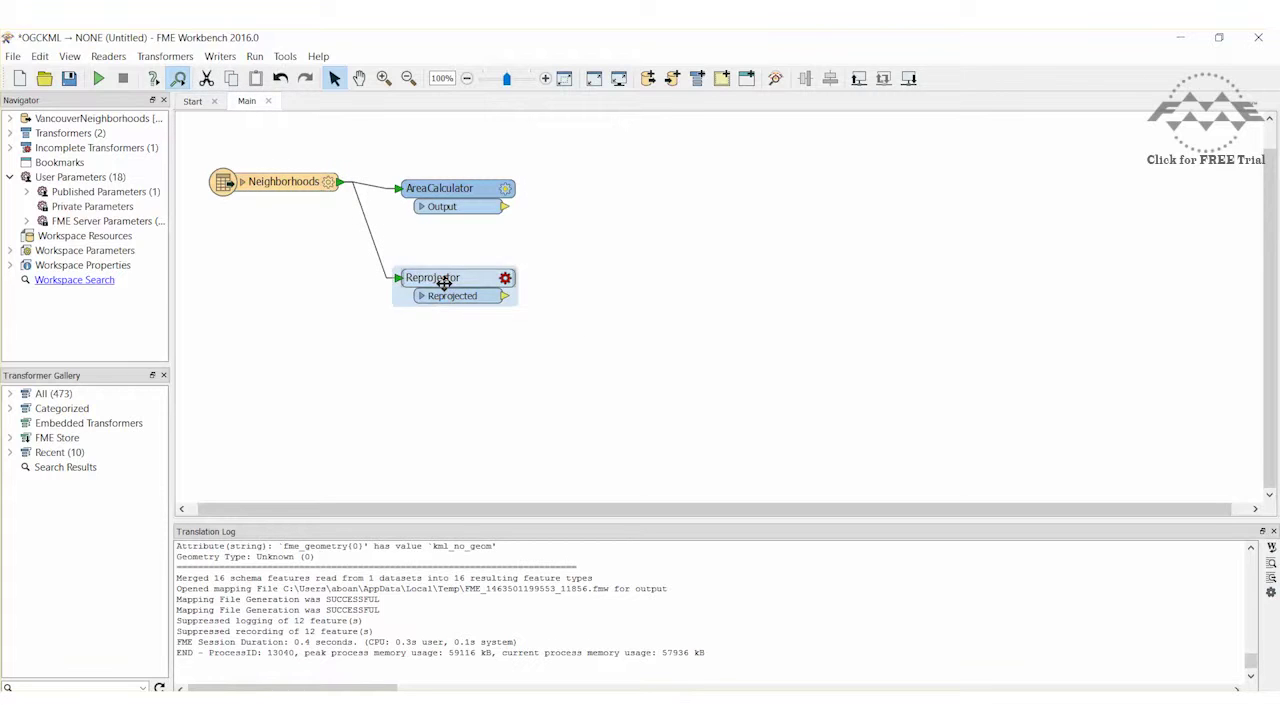
double_click(444, 283)
left_click(640, 402)
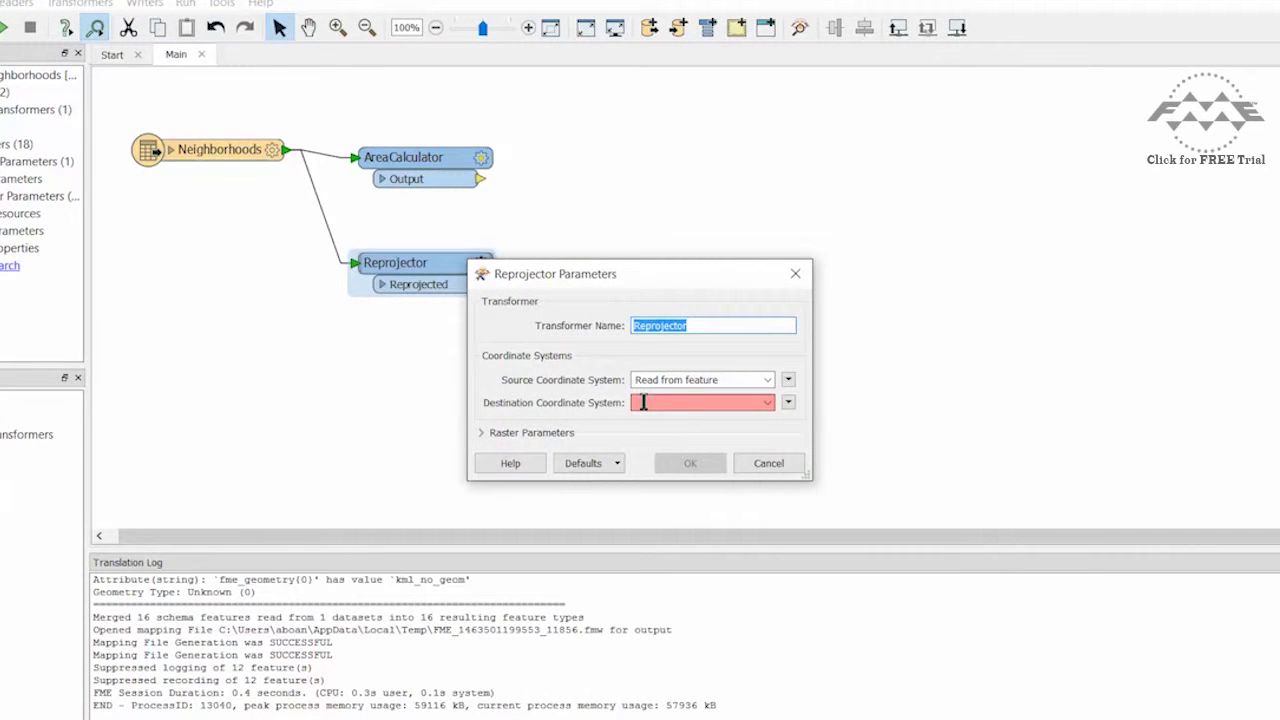
type("canada")
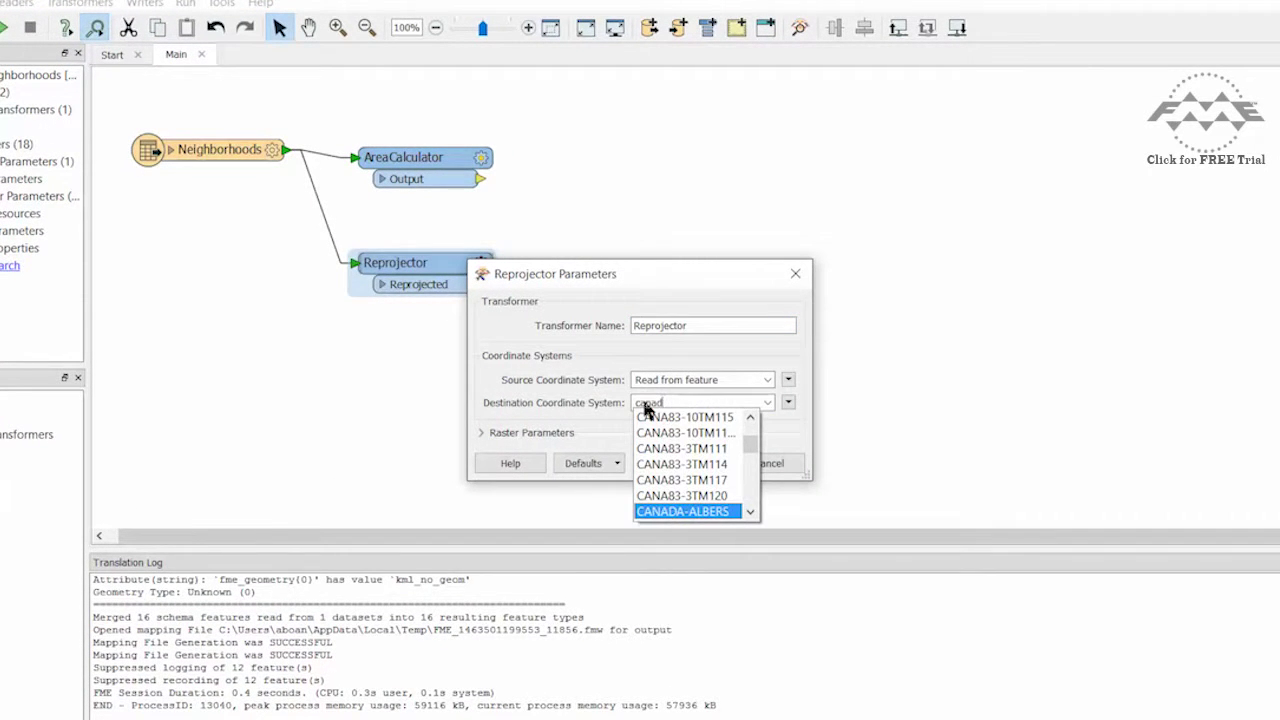
key("Return")
left_click(690, 465)
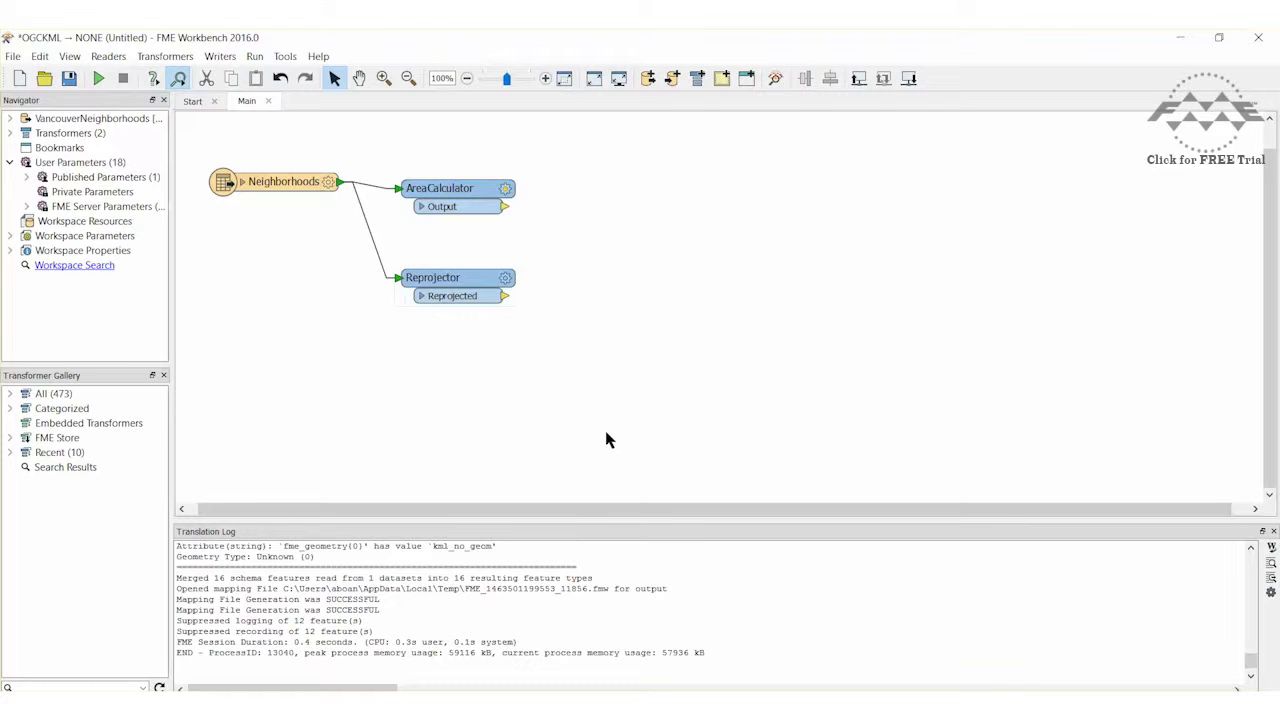
type("reproject")
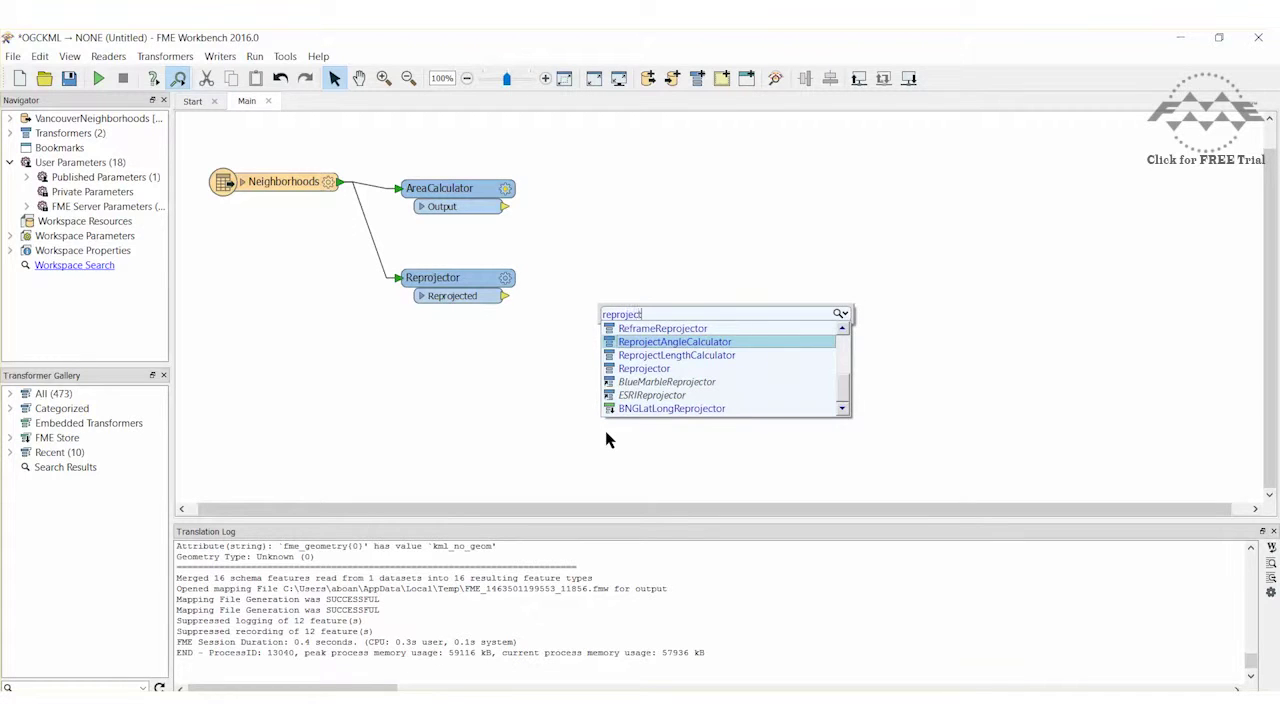
Step: Add Reprojector_2 below the first Reprojector and feed it the Neighborhoods features
key("Down")
key("Down")
key("Return")
left_click_drag(630, 434, 428, 378)
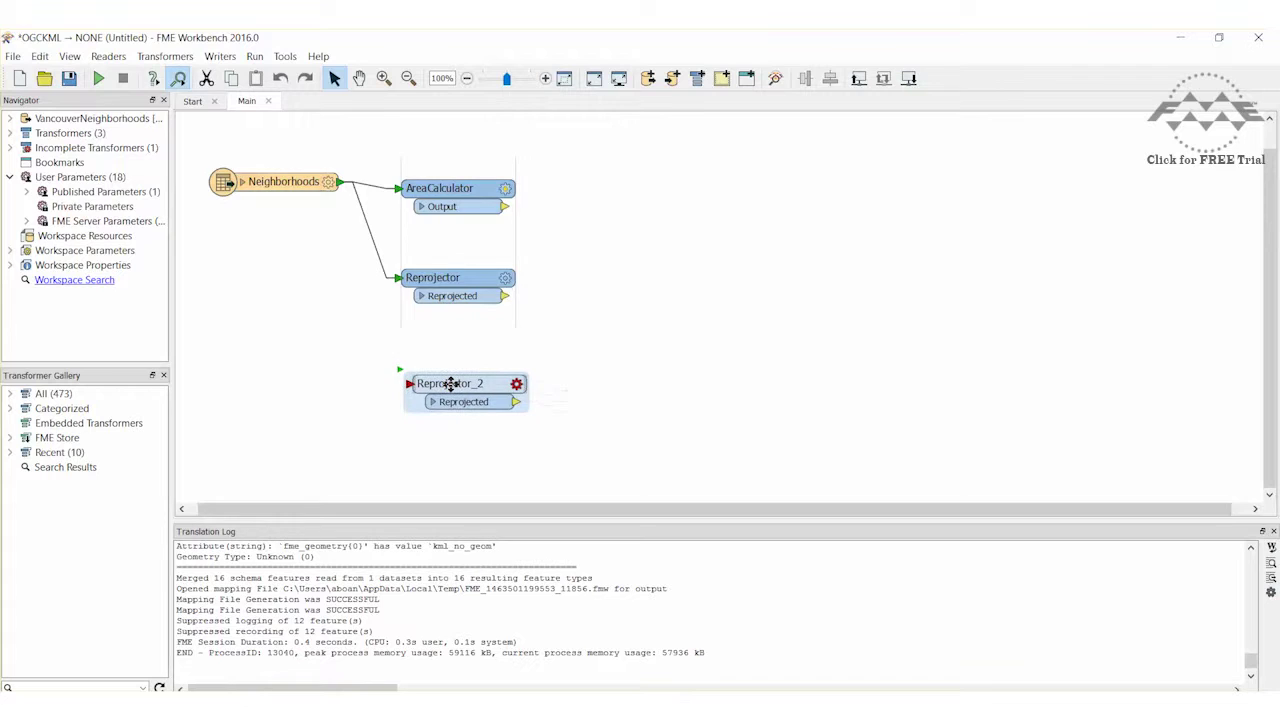
left_click(350, 358)
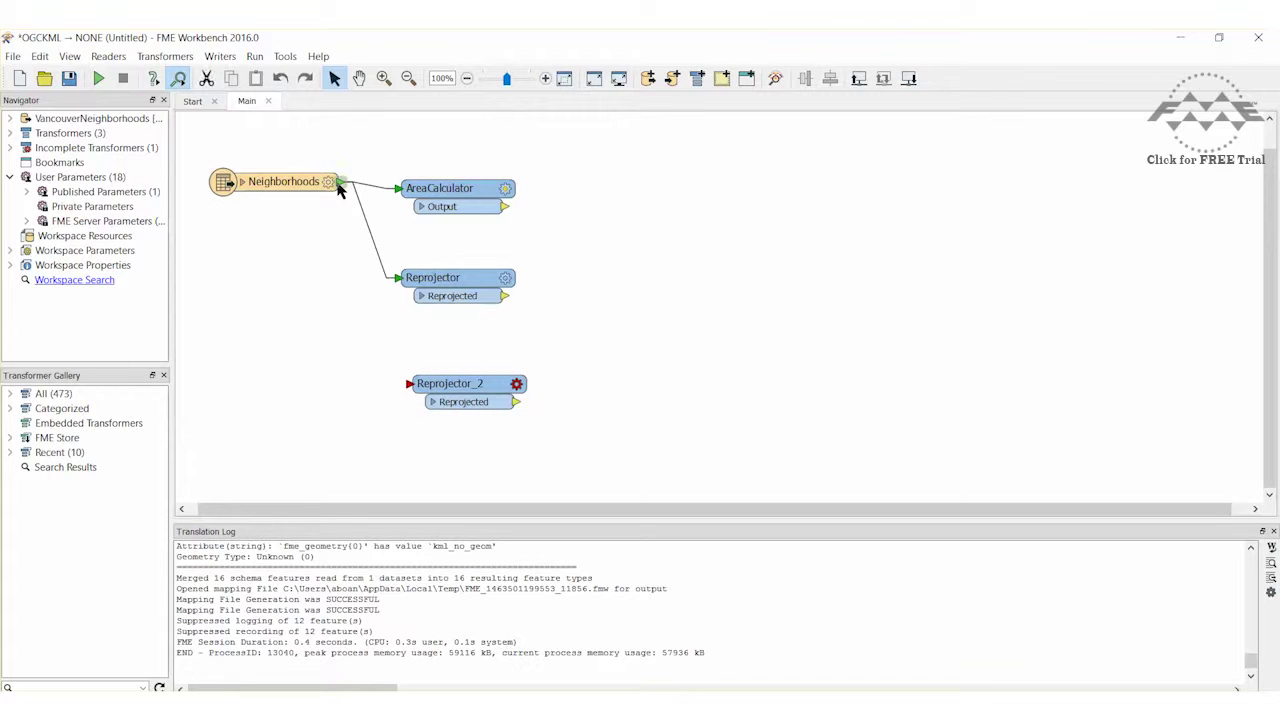
mouse_move(338, 190)
left_mouse_down()
mouse_move(374, 340)
mouse_move(409, 390)
left_mouse_up()
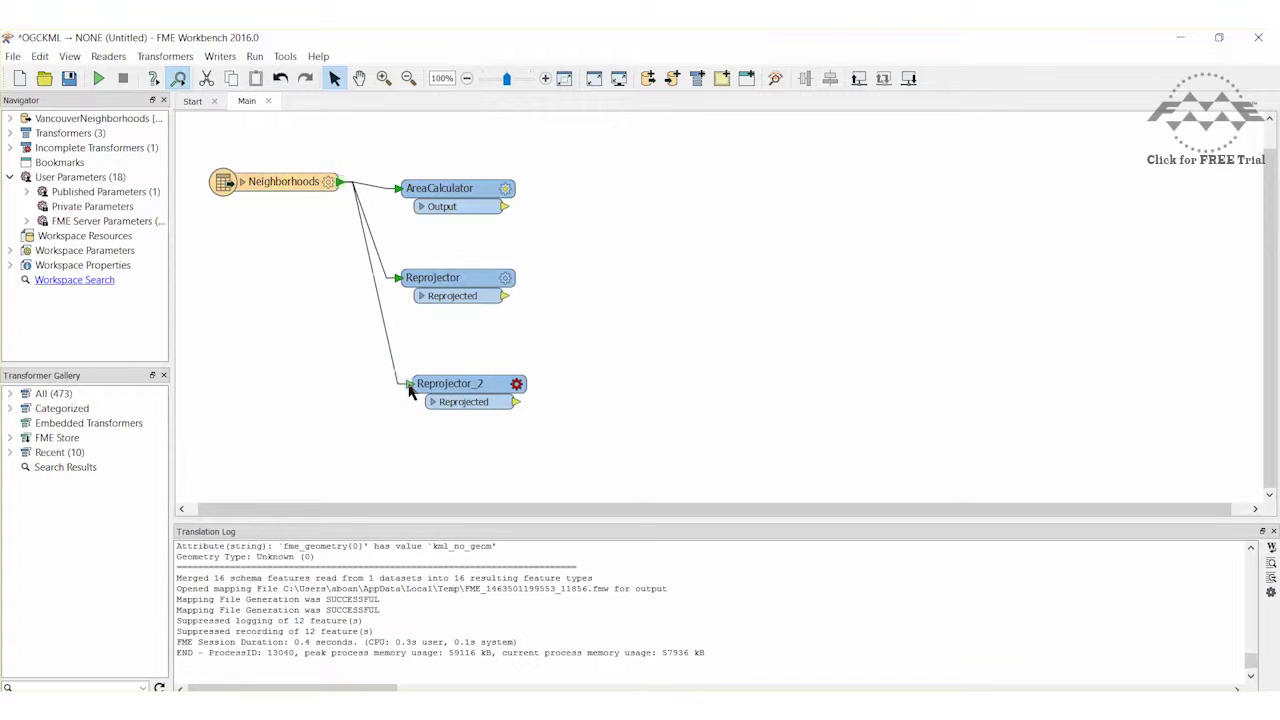
Step: Set Reprojector_2's destination coordinate system to _AZMEA_
left_click(451, 405)
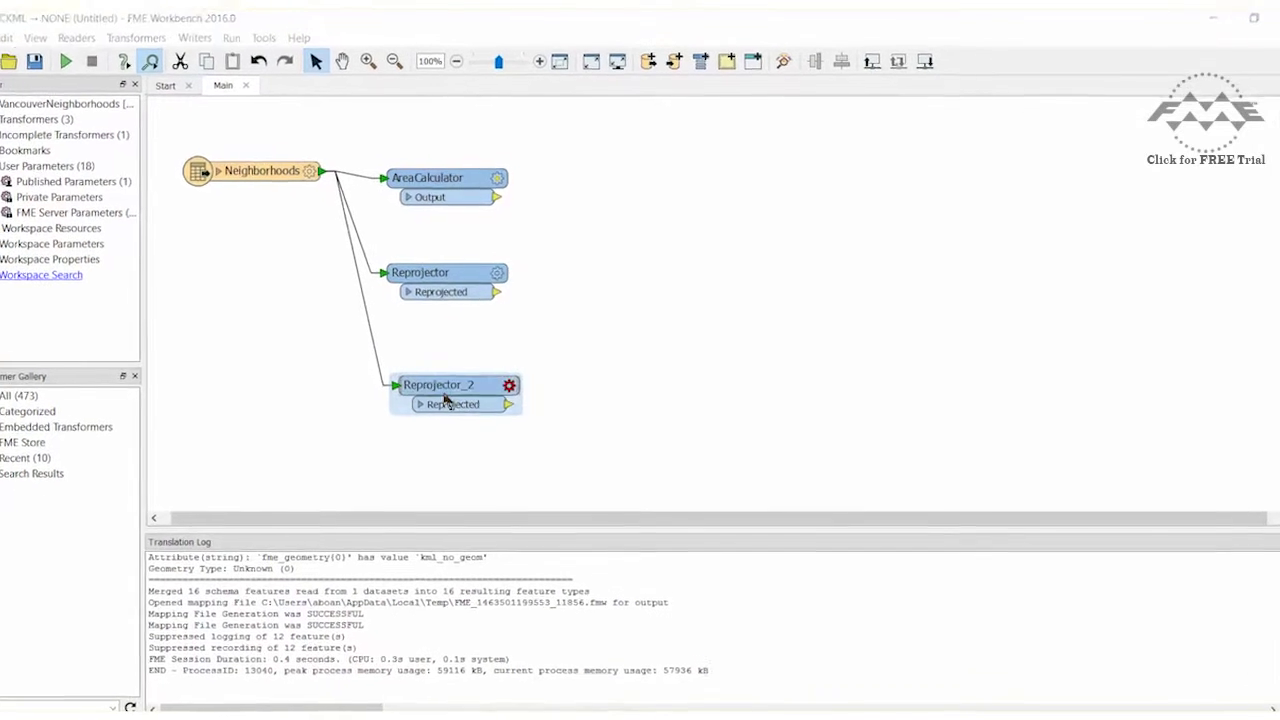
double_click(447, 401)
left_click(640, 401)
type("a")
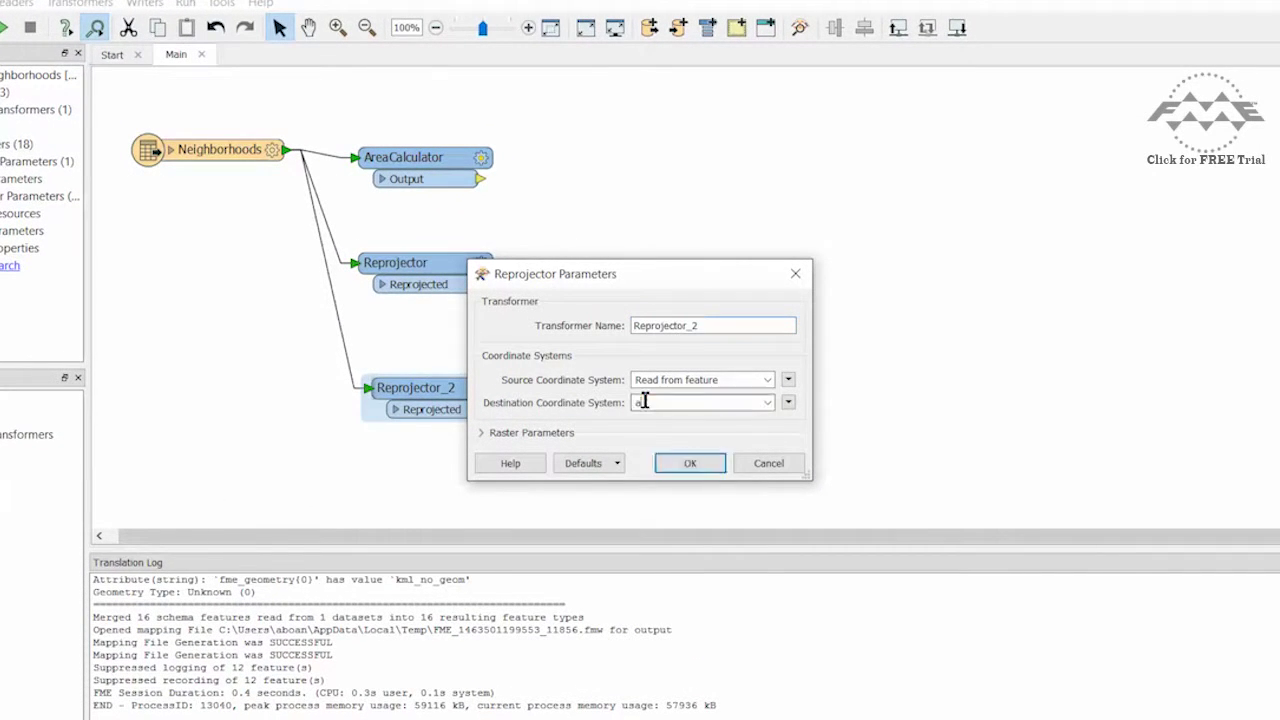
type("zmea")
left_click(652, 415)
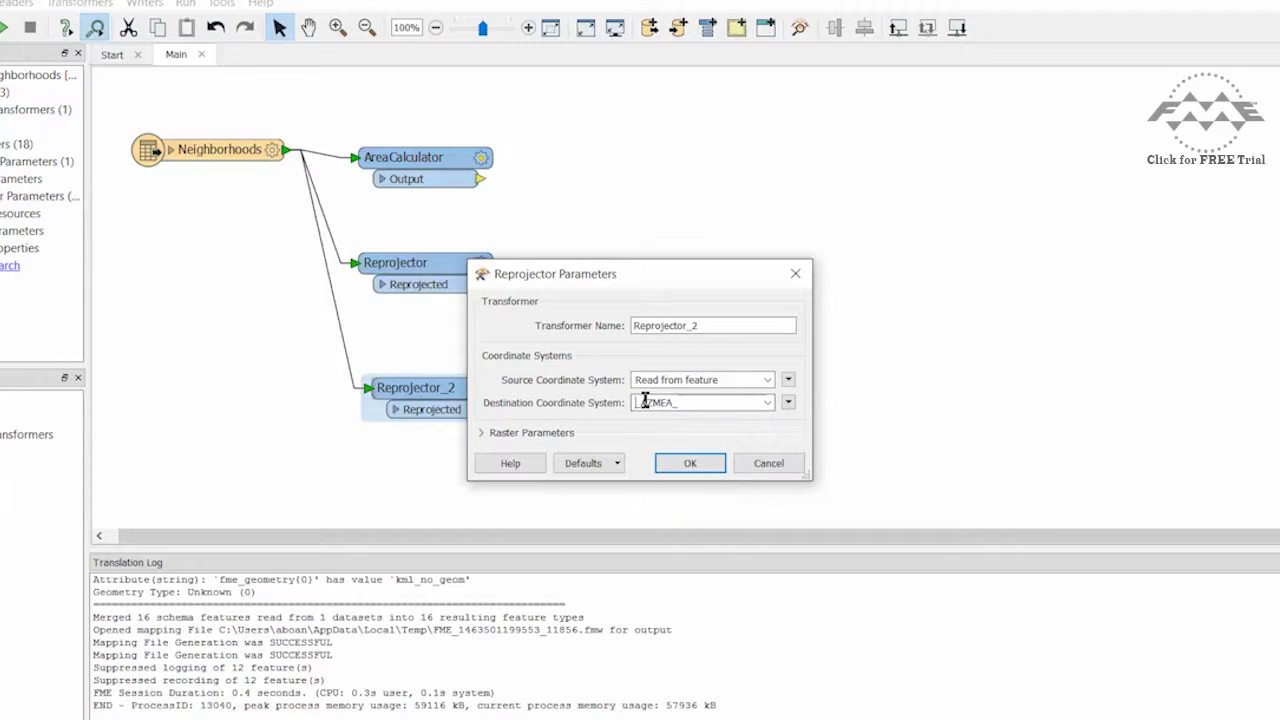
left_click(690, 464)
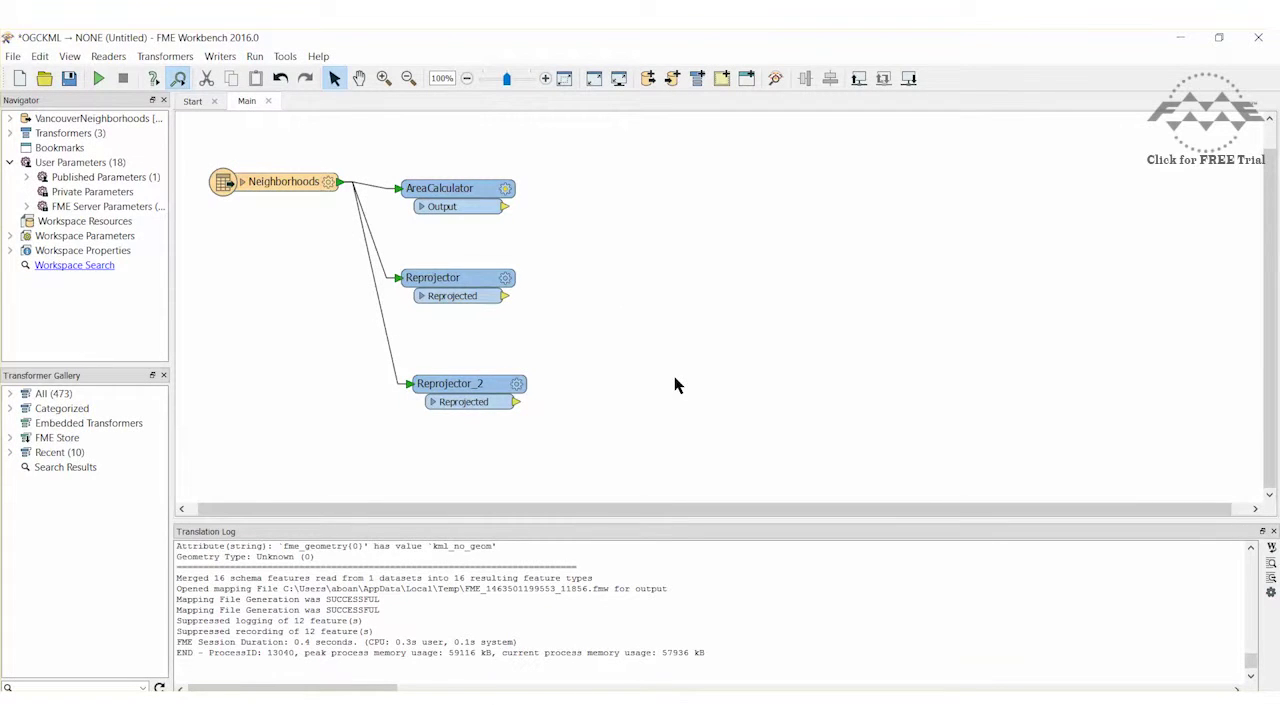
Step: Add AreaCalculator_2 and AreaCalculator_3 after Reprojector and Reprojector_2
type("area")
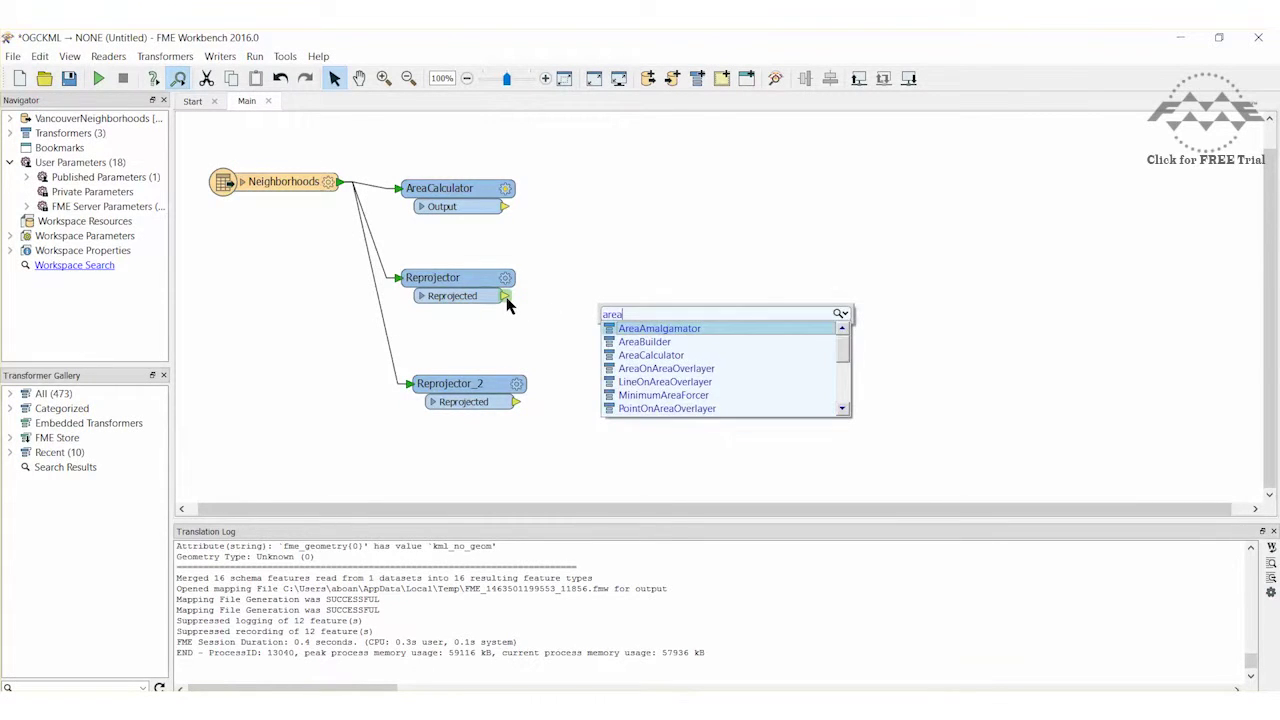
type("calc")
key("Return")
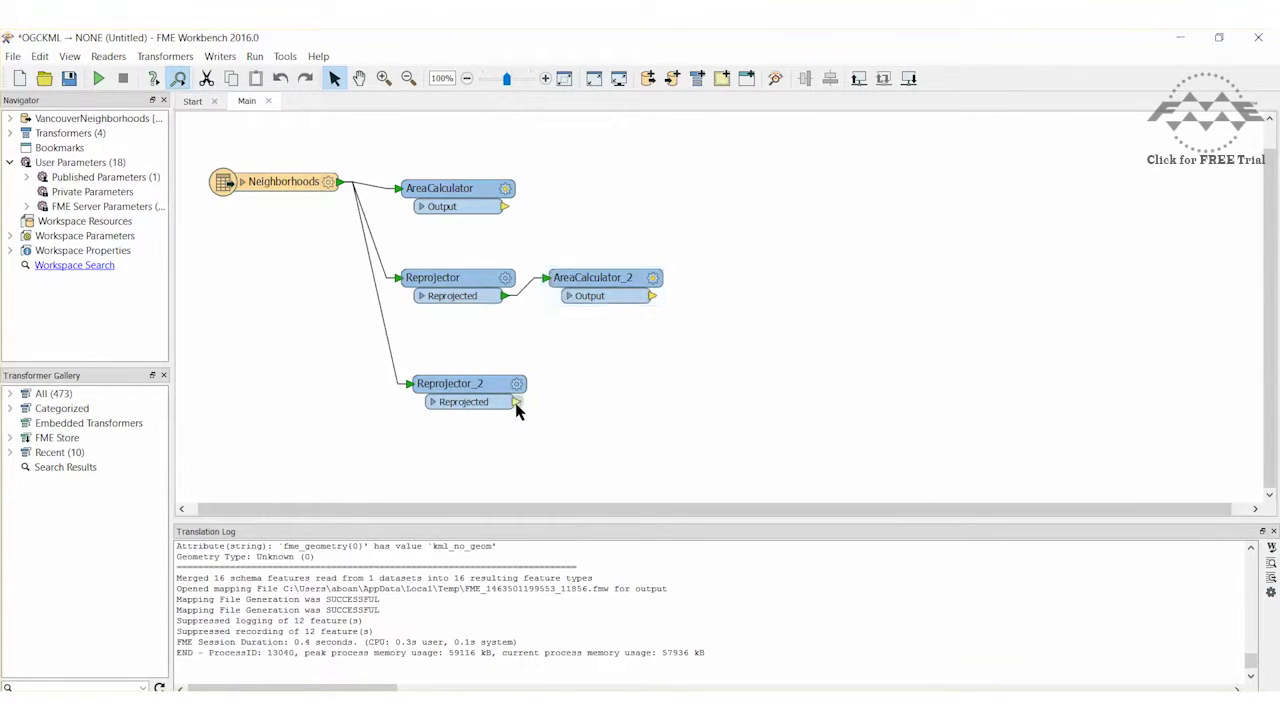
type("areacalc")
key("Return")
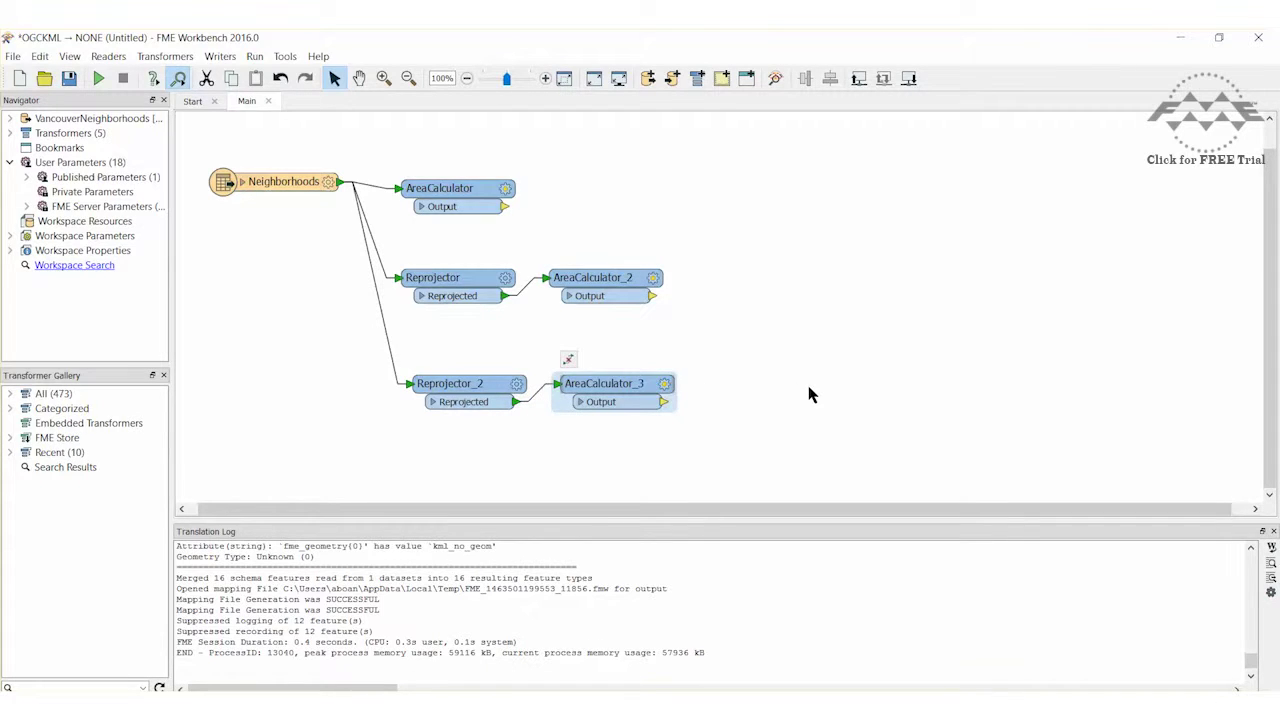
left_click(810, 395)
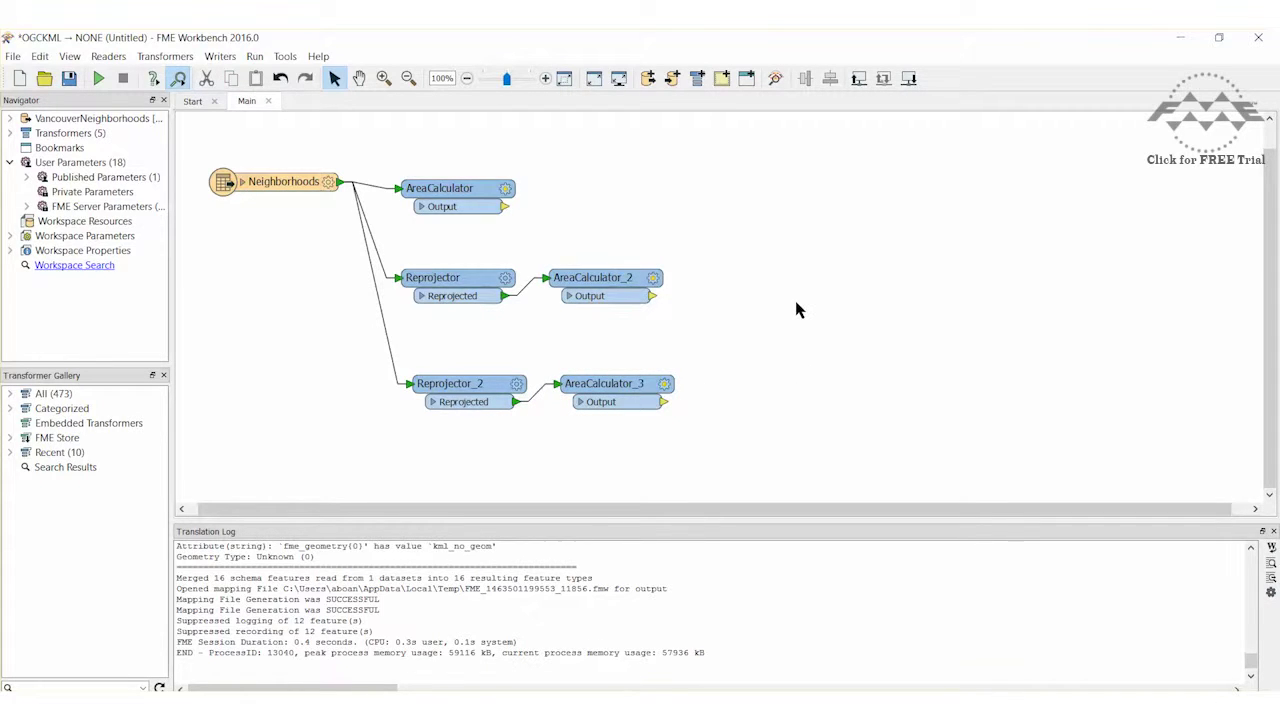
Step: Place a CoordinateSystemExtractor and connect the AreaCalculator outputs to it
type("coor")
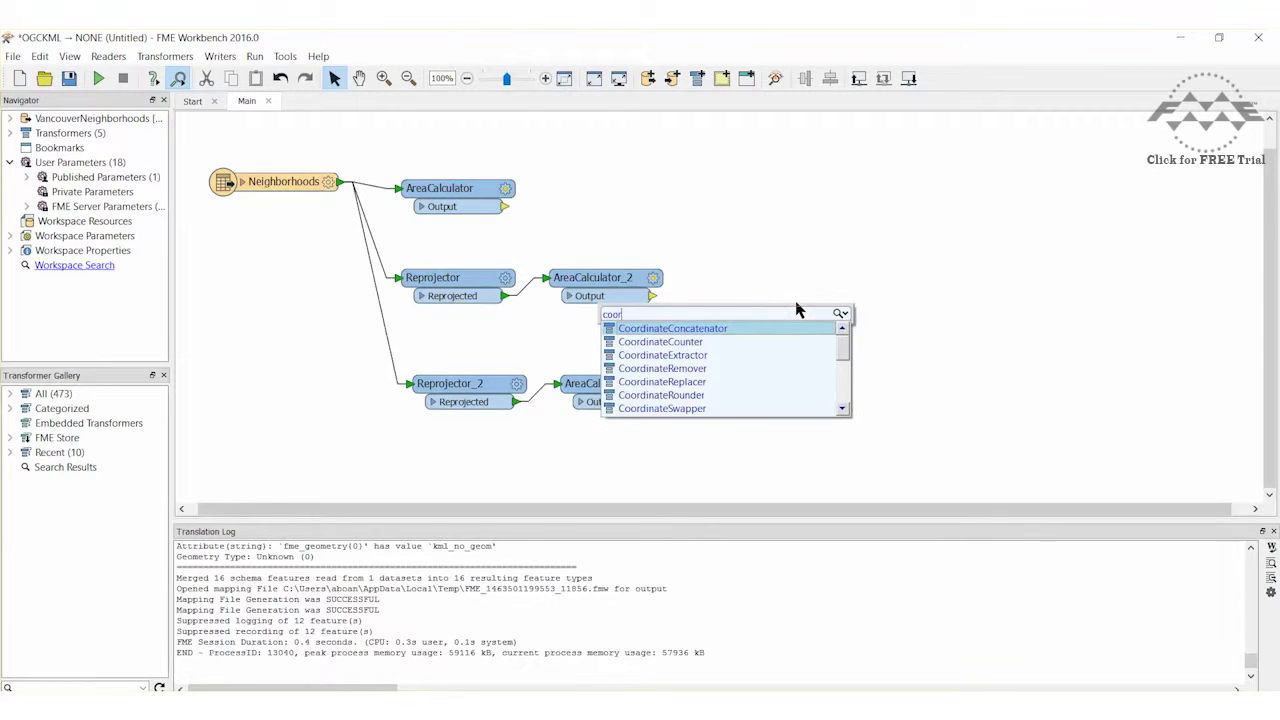
type("dinates")
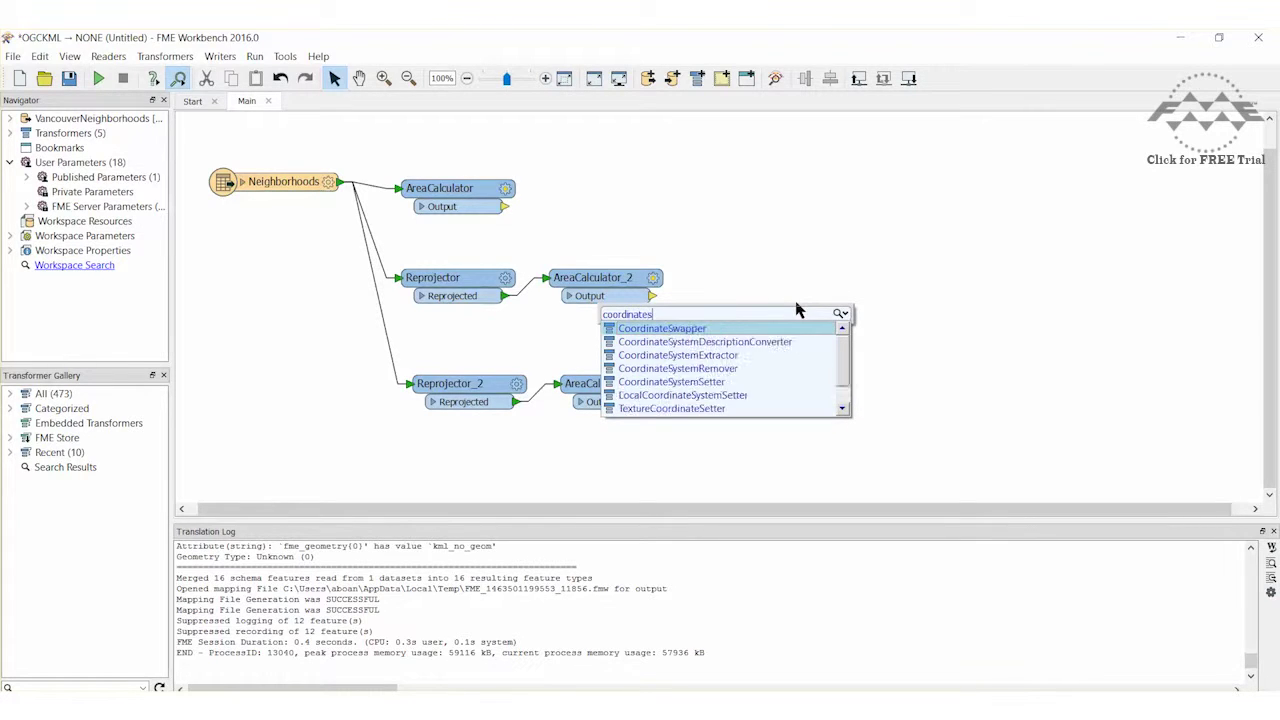
type("ystemextr")
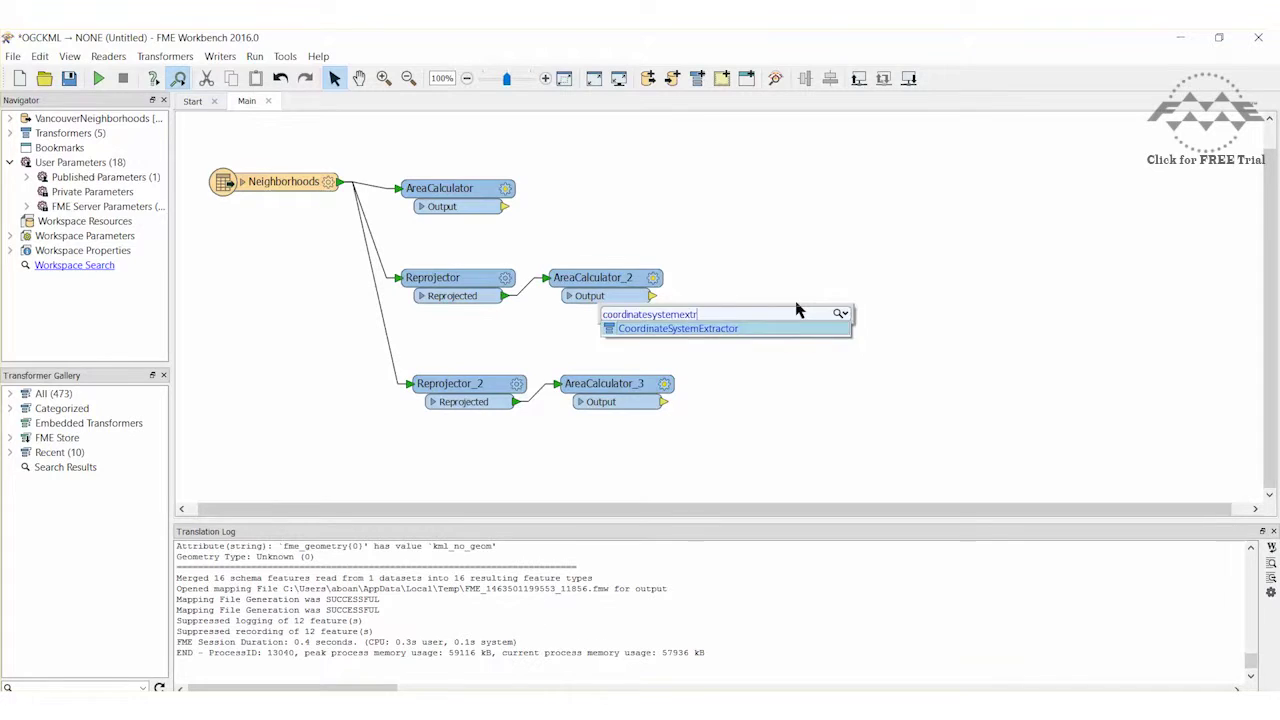
key("Return")
left_click_drag(842, 310, 799, 277)
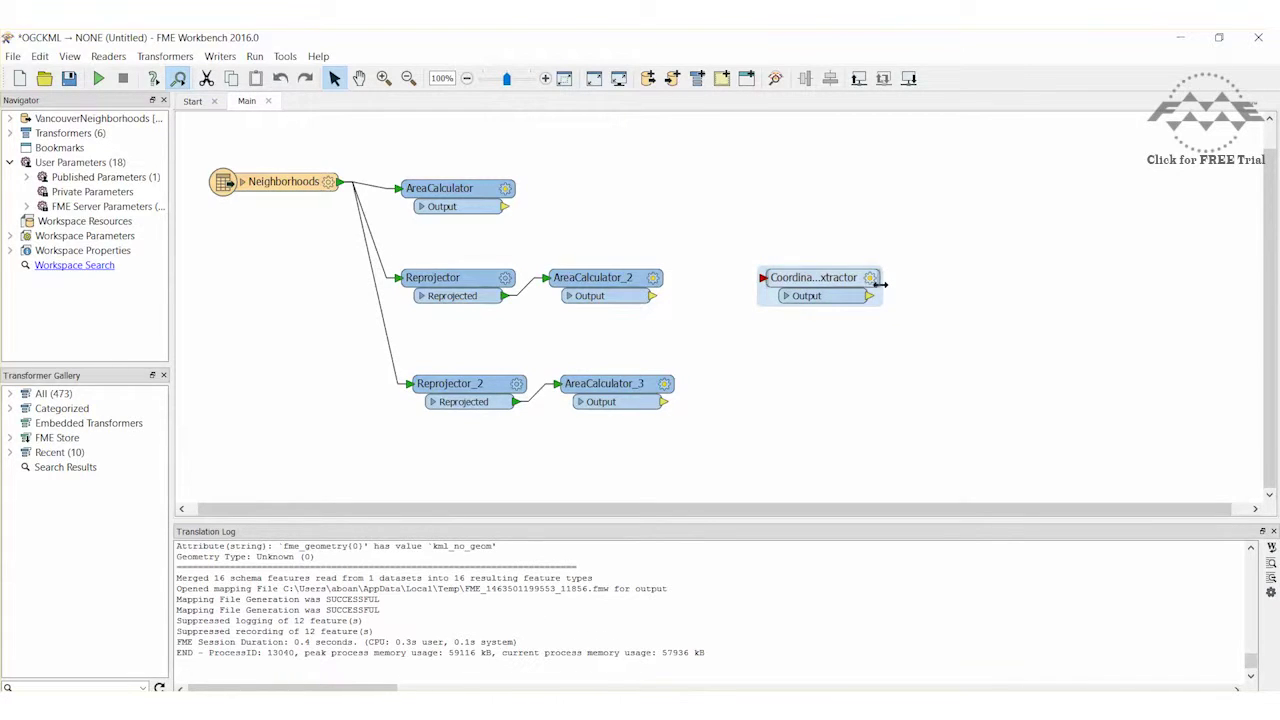
left_click_drag(884, 284, 918, 284)
left_click(800, 410)
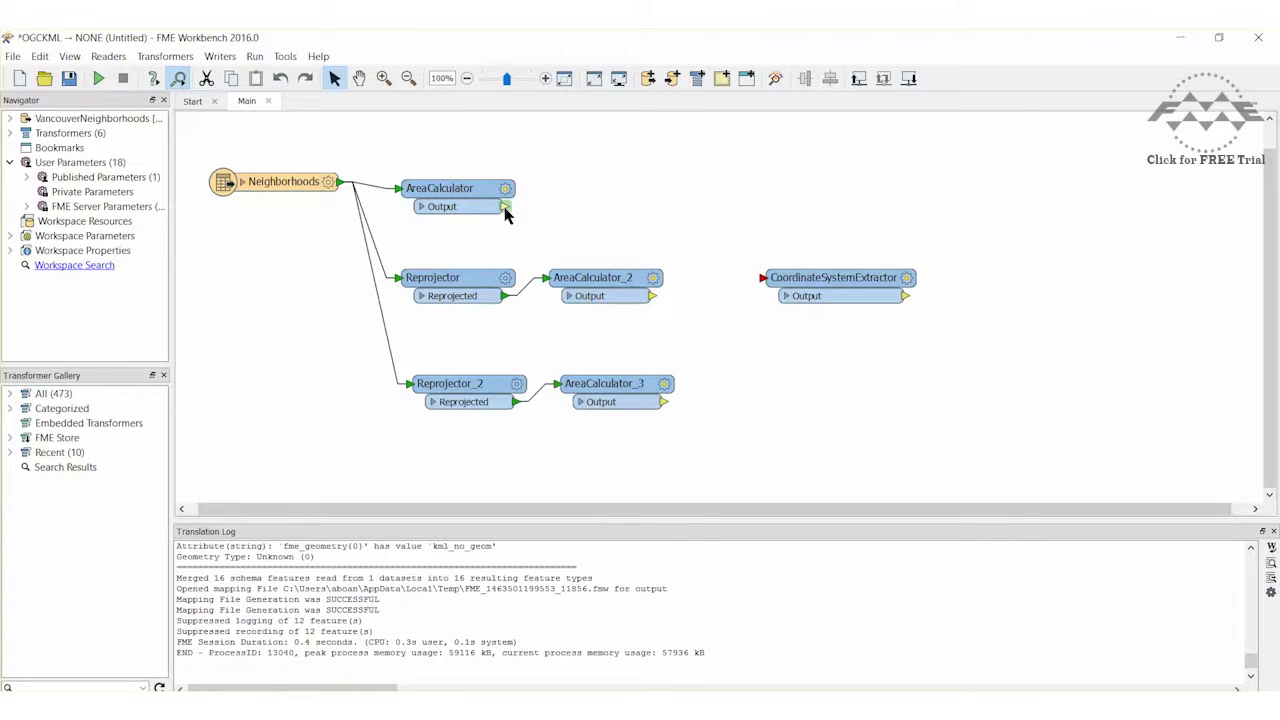
left_click_drag(505, 210, 764, 282)
left_click_drag(664, 401, 762, 279)
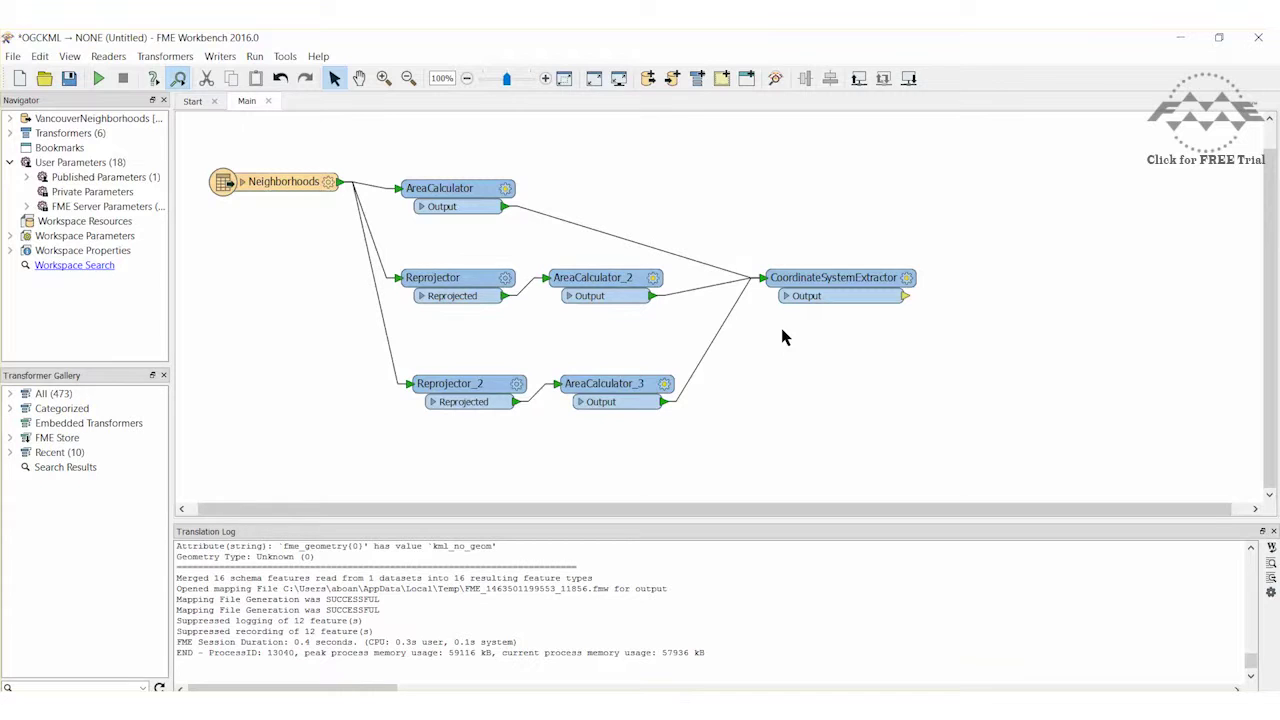
Step: Add Reprojector_3 after CoordinateSystemExtractor with LL84 as its destination coordinate system
left_click(906, 298)
type("reprojector")
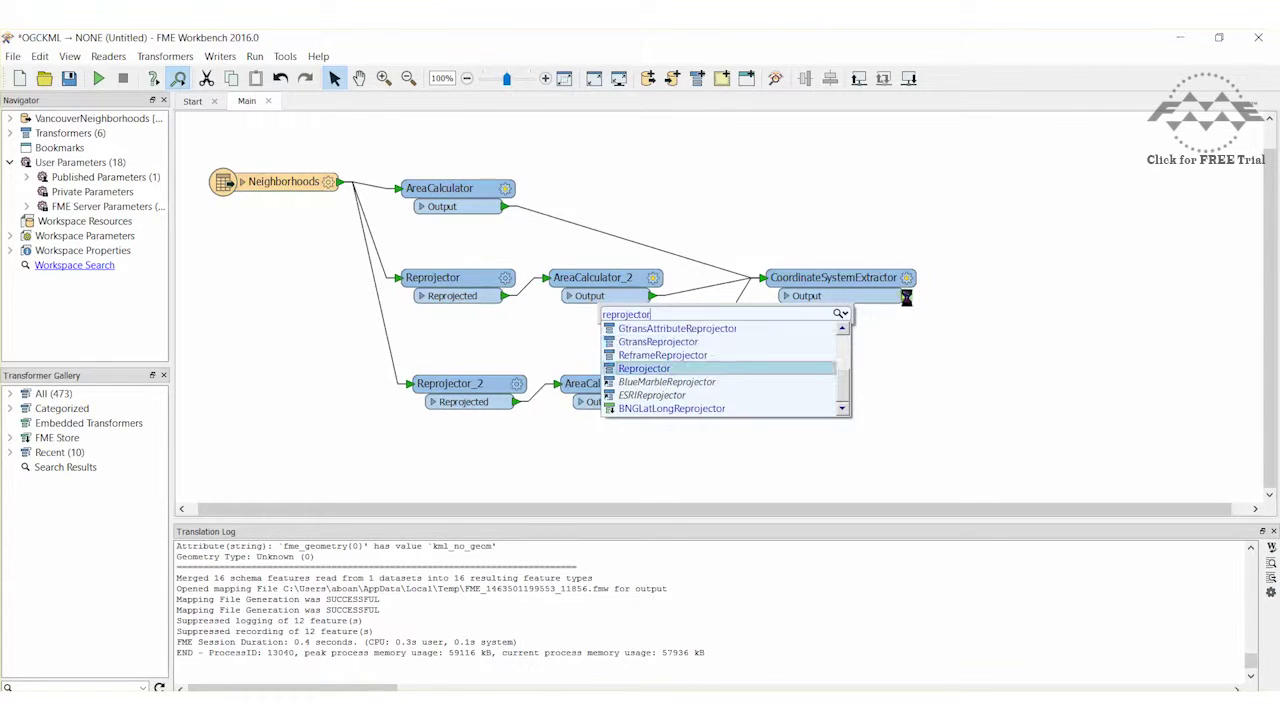
key("Return")
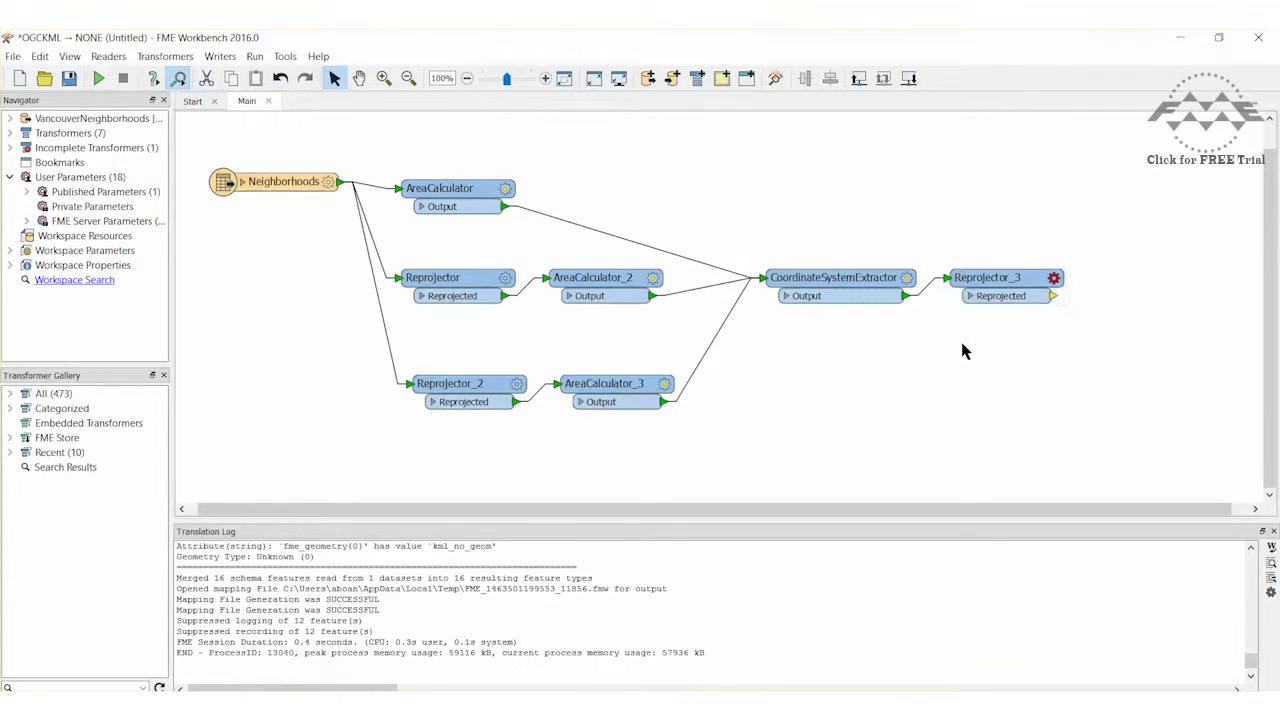
left_click(983, 280)
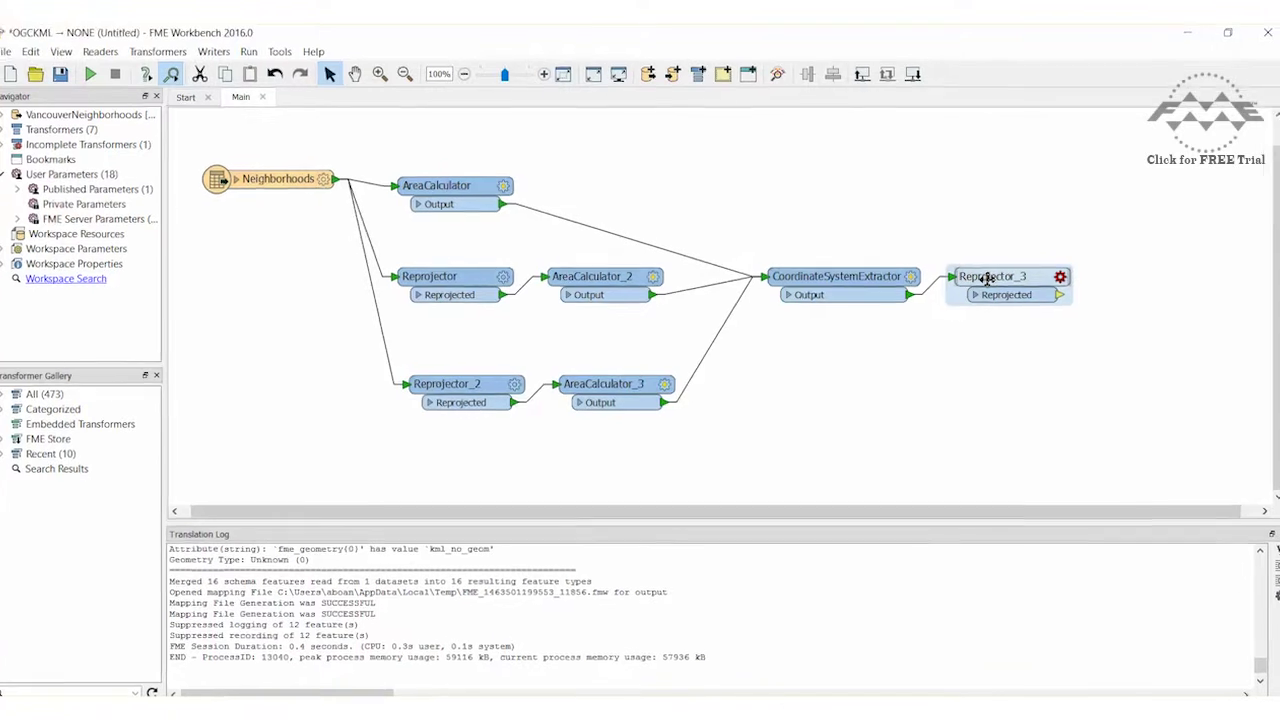
double_click(983, 280)
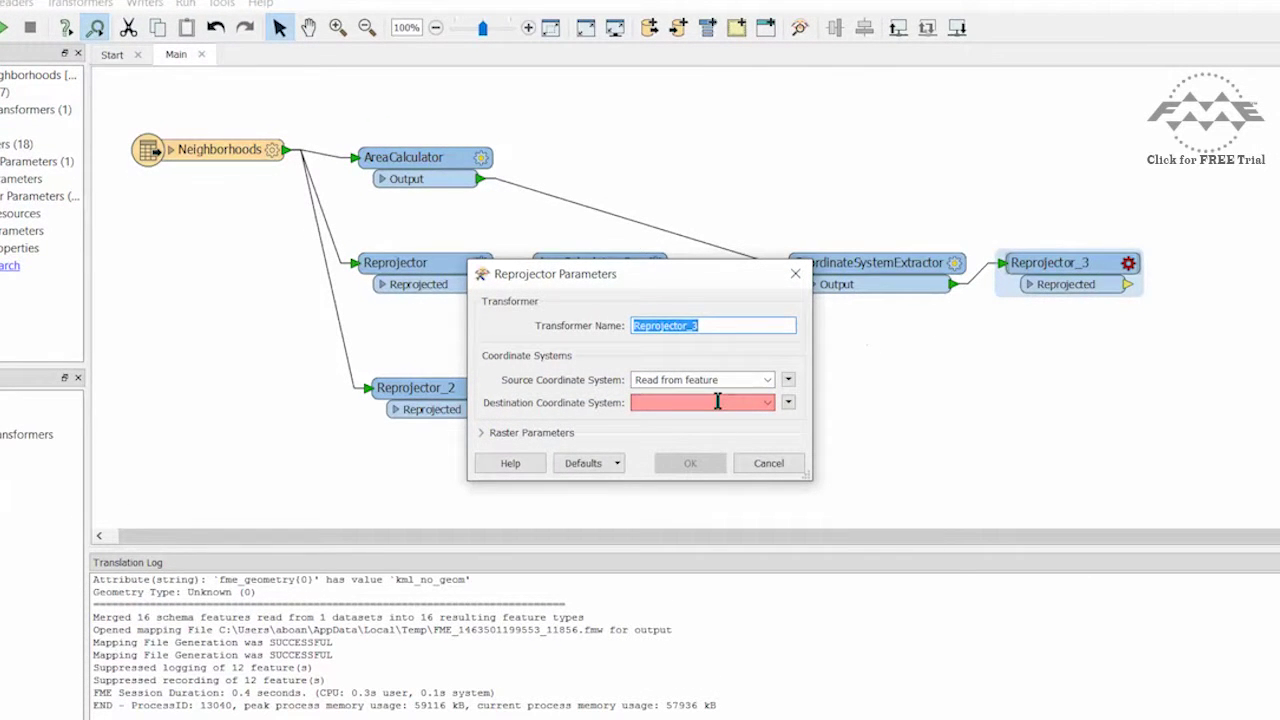
left_click(717, 401)
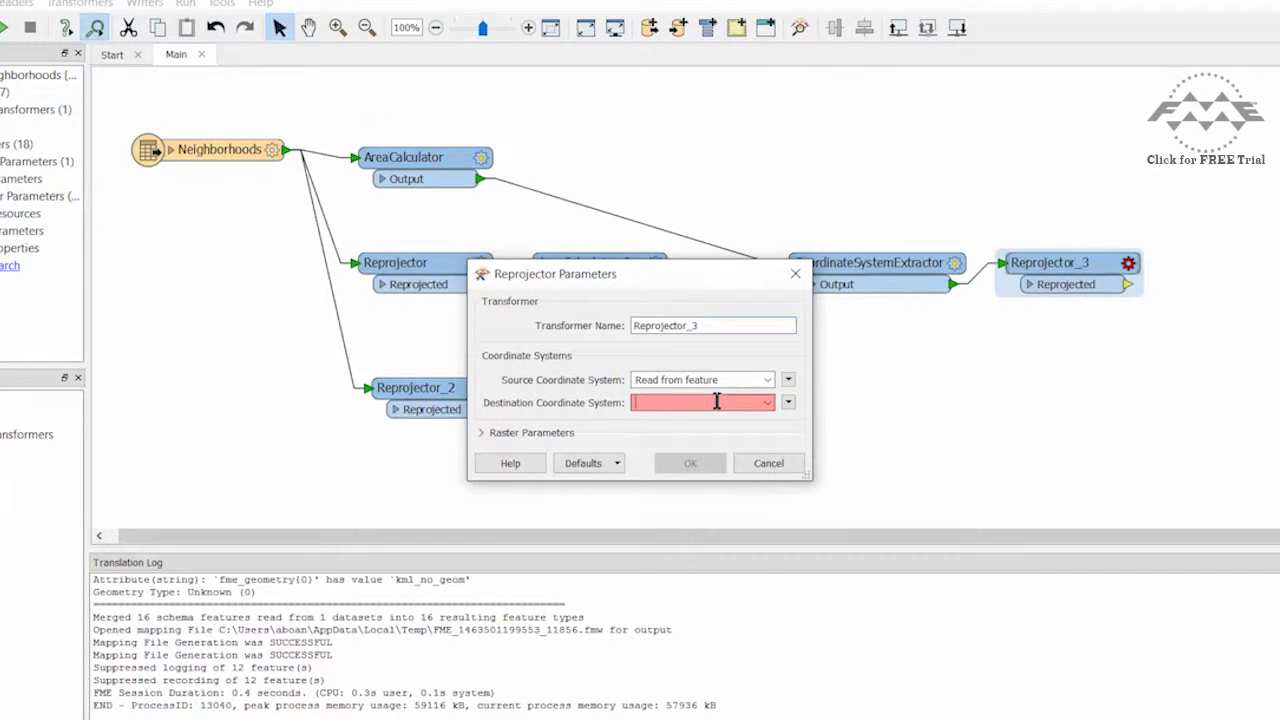
type("ll84")
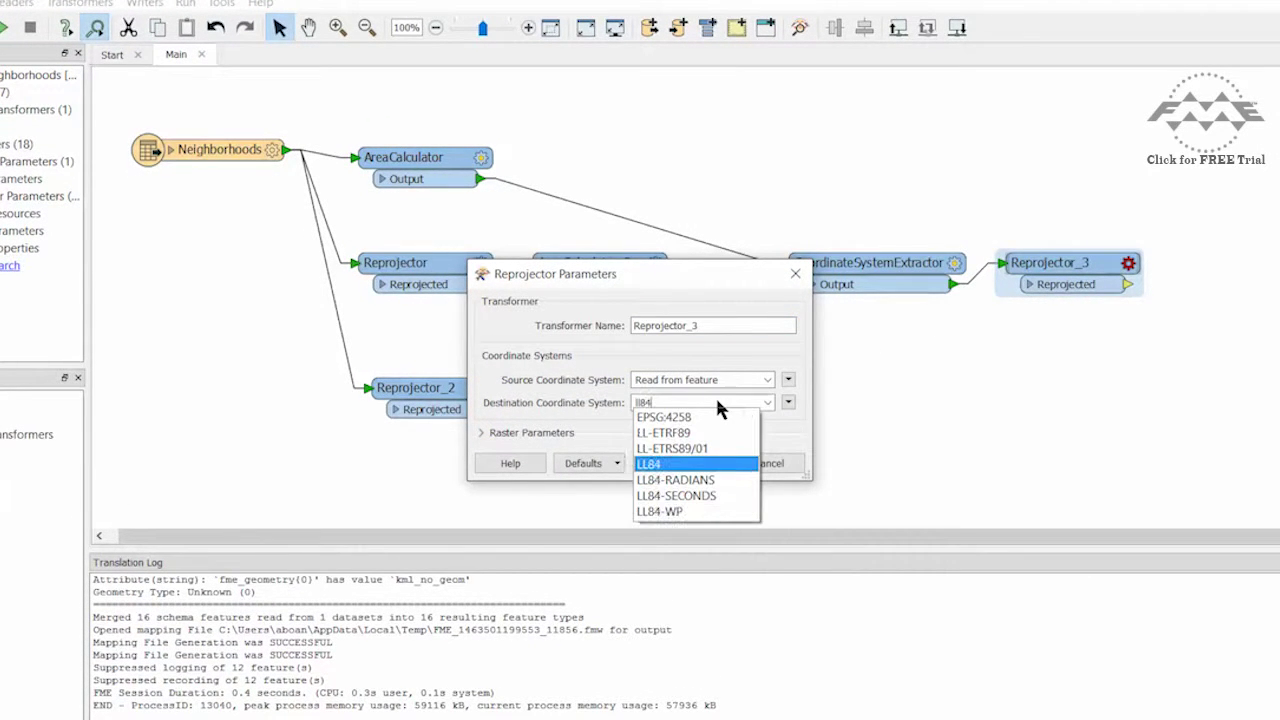
key("Return")
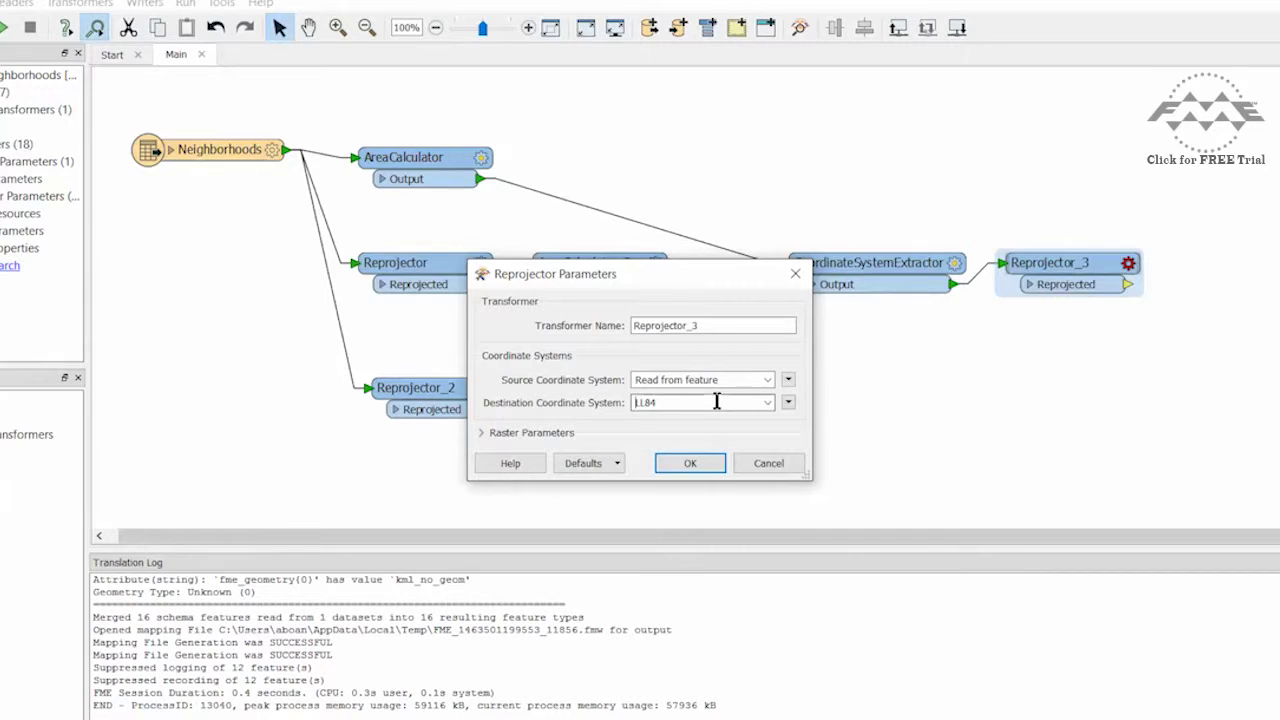
left_click(694, 454)
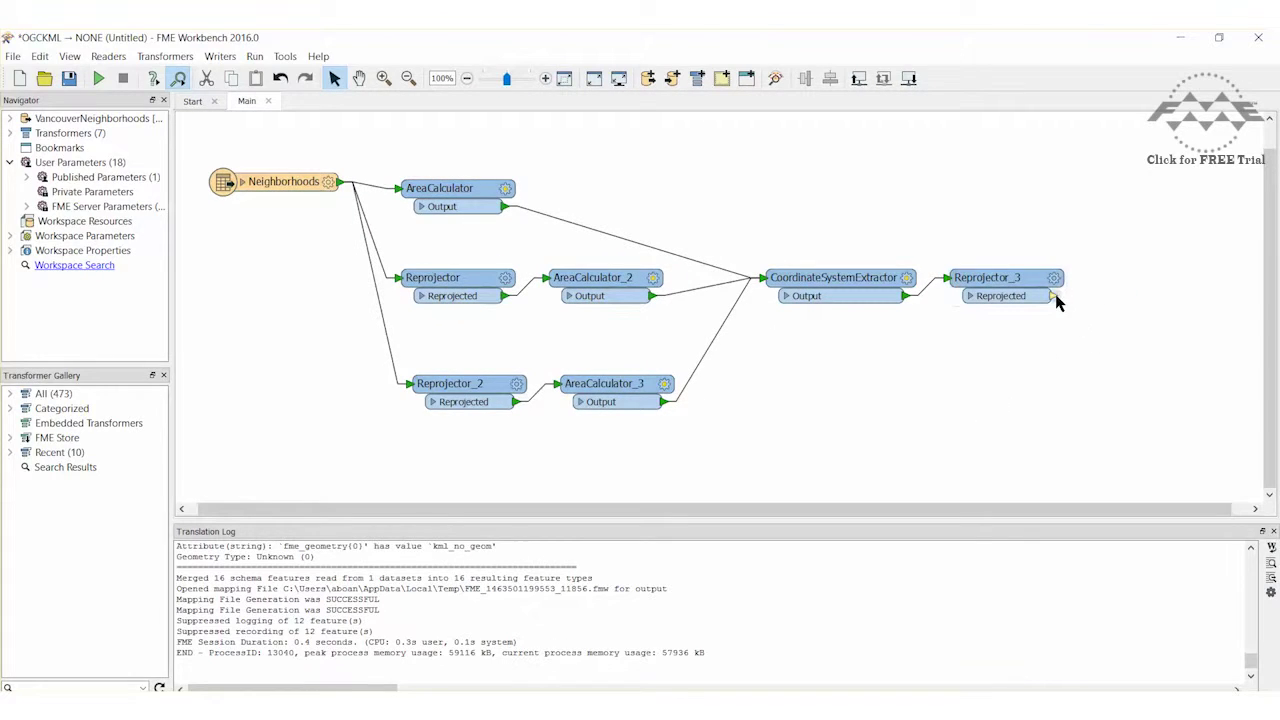
Step: Append an Inspector after Reprojector_3 and run the workspace
type("inspector")
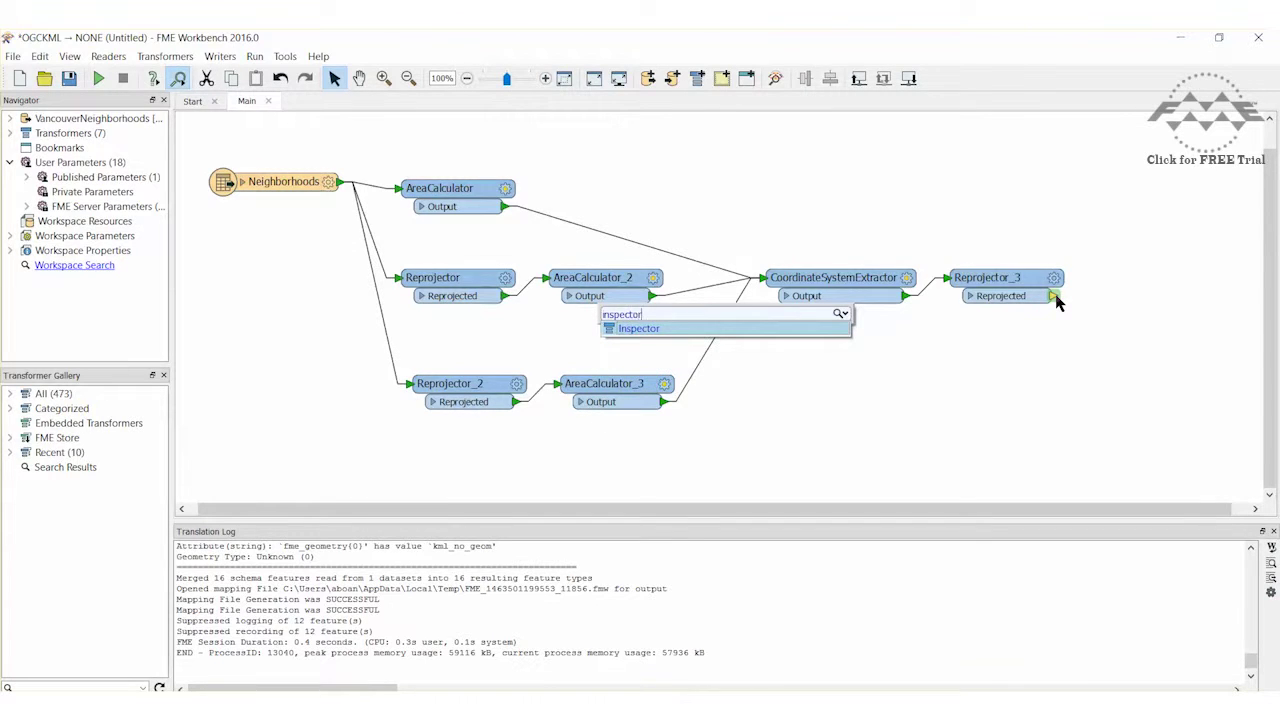
key("Return")
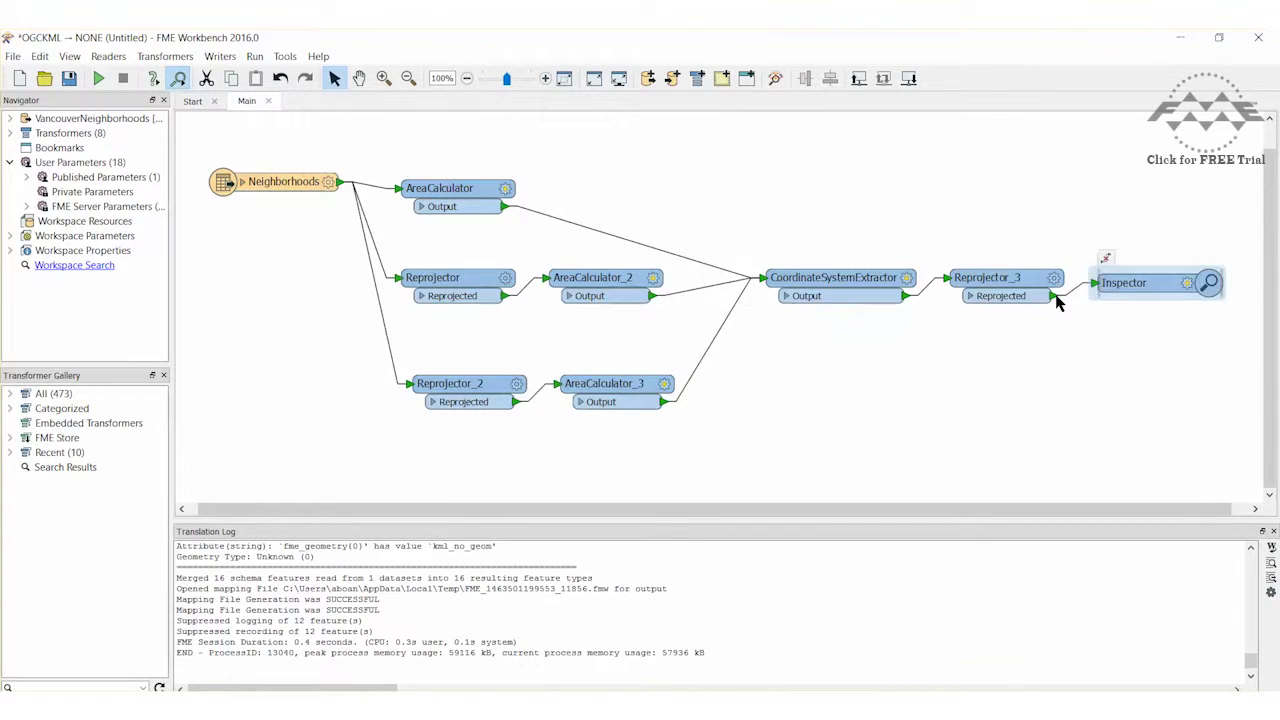
left_click(1067, 367)
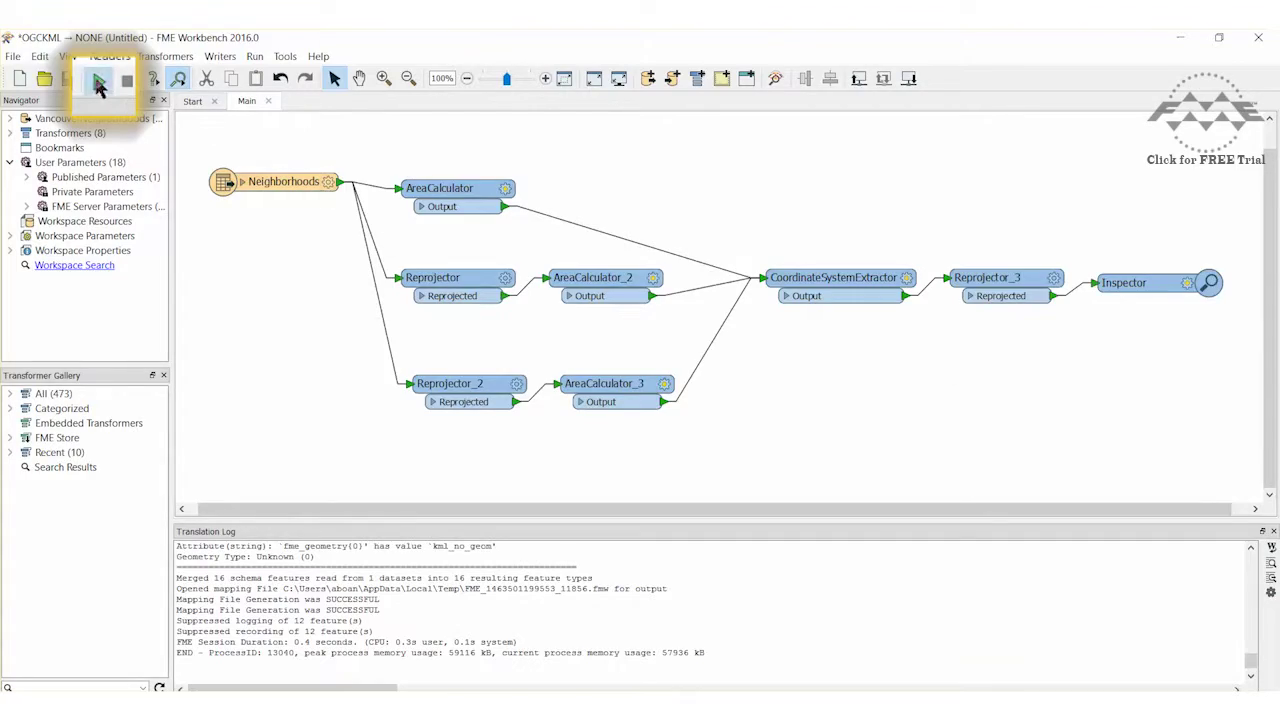
left_click(99, 86)
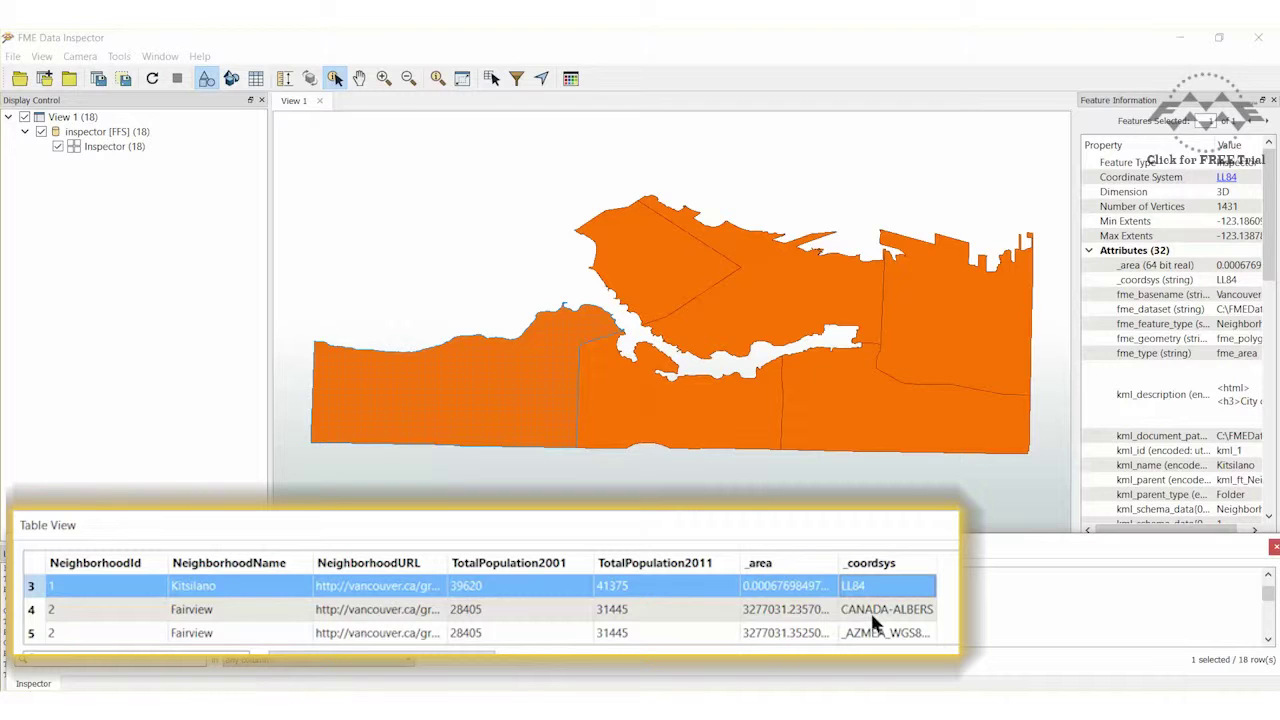
Step: Compare Fairview's _area in CANADA-ALBERS (3277031.2357) and _AZMEA_ (3277031.3525)
left_click(873, 612)
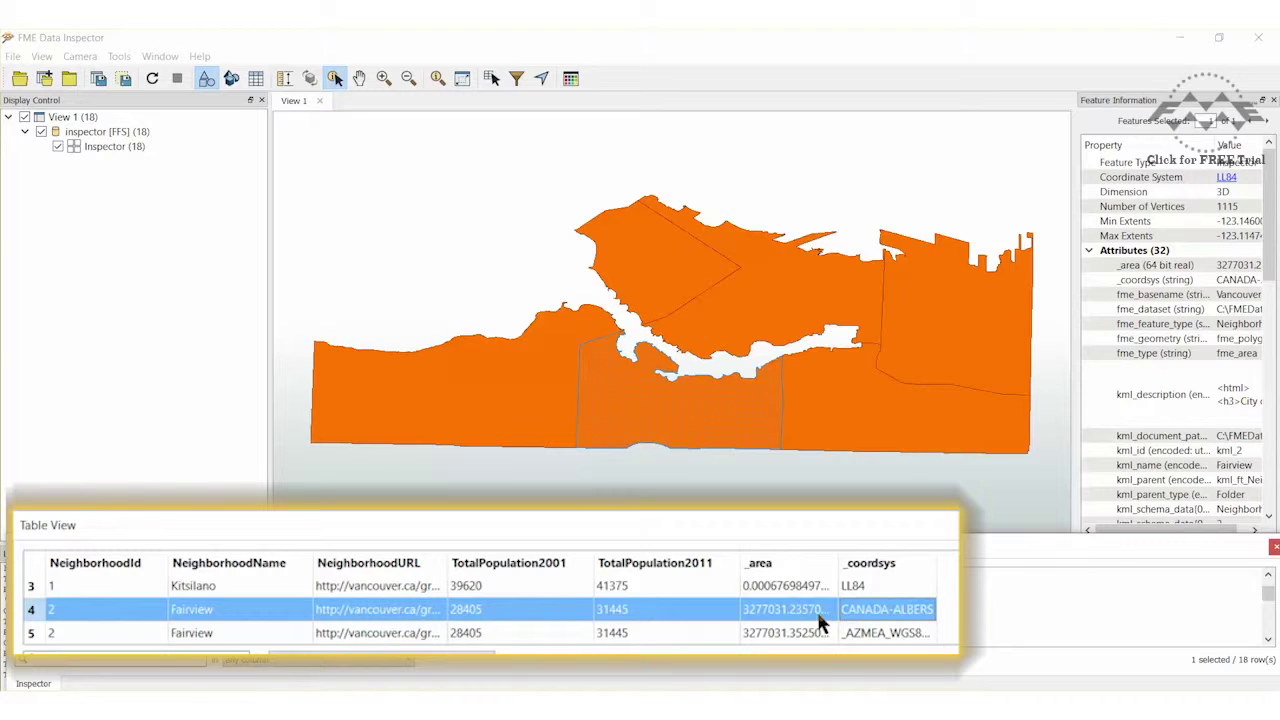
left_click(914, 630)
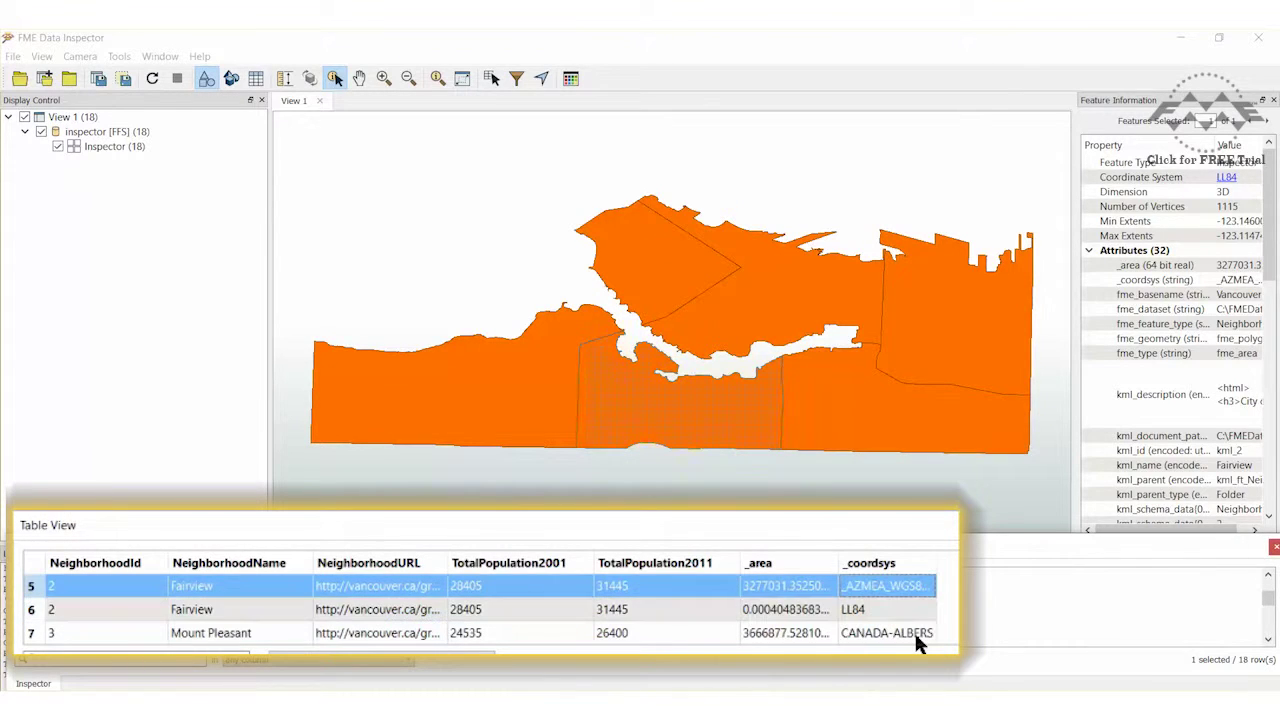